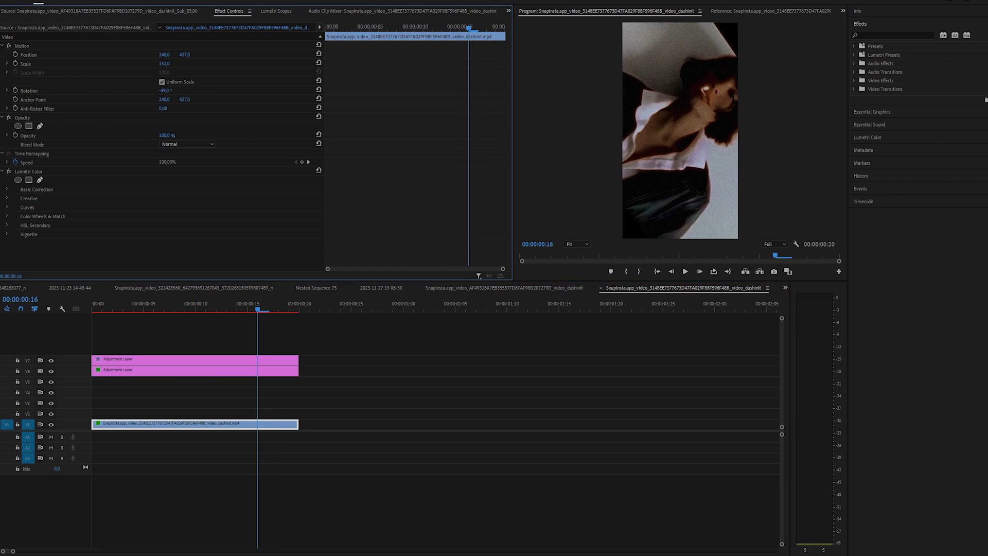
- Rotate the clip to -90° at scale 61 and stack copies on V2 and V3, filling the frame's upper and lower thirds (lower Y position 715)
left_click_drag(167, 90, 136, 64)
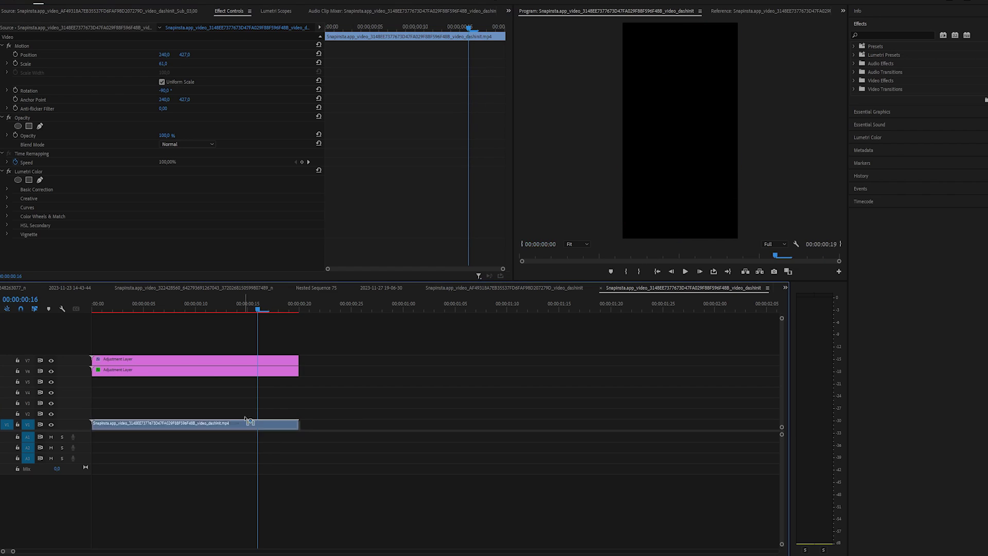
left_click_drag(246, 419, 247, 412)
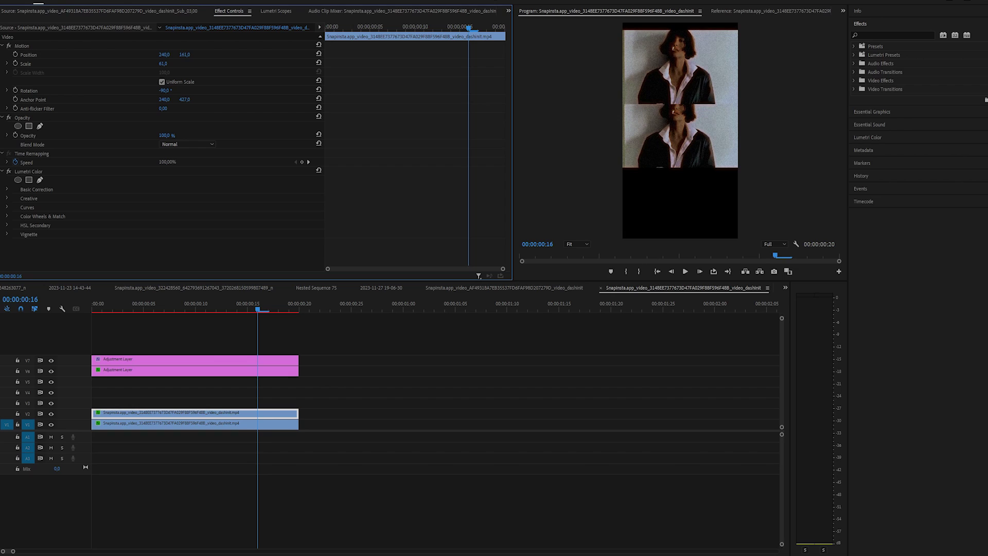
left_click_drag(184, 54, 179, 54)
left_click_drag(273, 425, 274, 406)
left_click_drag(185, 55, 332, 54)
- Split all three stacked clips at 00:00:00:16
left_click(300, 307)
left_click(671, 272)
left_click(671, 271)
left_click(671, 272)
left_click(671, 272)
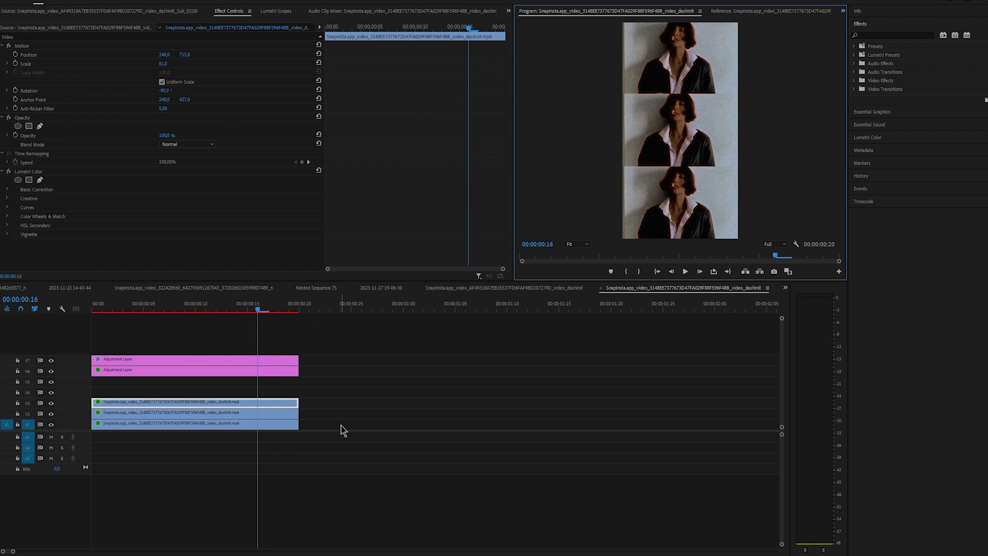
key("c")
left_click(258, 403)
left_click(257, 414)
left_click(258, 424)
- Extend the three clip segments after the cut to end at 00:00:00:20
left_click_drag(259, 308, 289, 309)
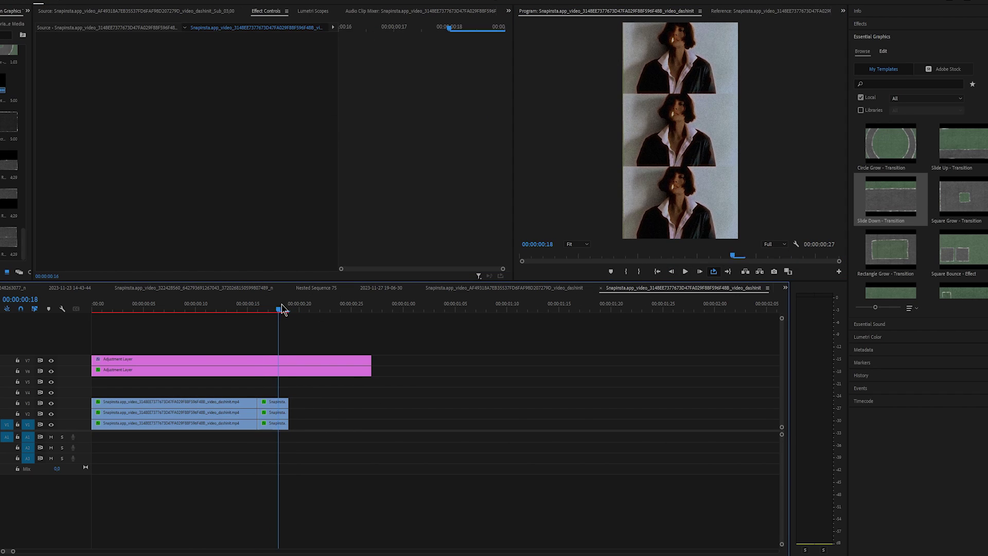
left_click_drag(311, 399, 279, 432)
left_click_drag(288, 424, 300, 425)
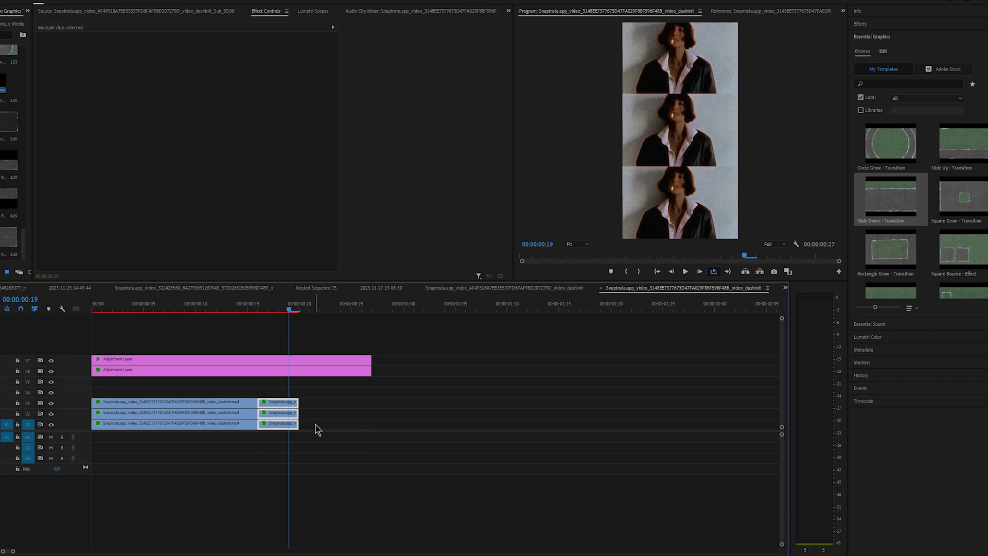
- Add a frame hold at 00:00:00:19 to each stacked clip and extend the held segments to the end of the adjustment layers
left_click(315, 426)
right_click(290, 403)
left_click(334, 269)
right_click(293, 411)
left_click(335, 275)
right_click(292, 424)
left_click(335, 284)
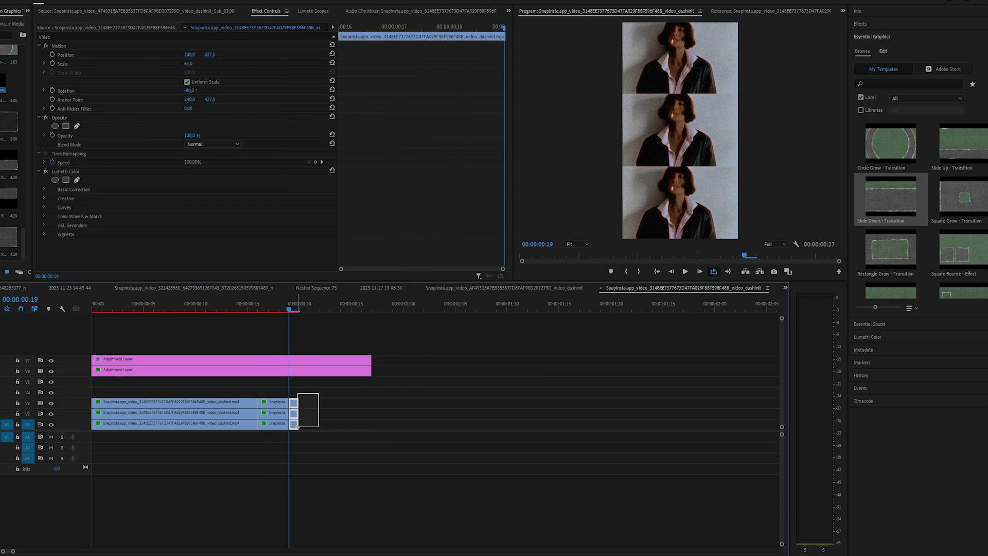
left_click_drag(298, 427, 295, 430)
left_click_drag(298, 425, 371, 428)
- Nest the three short clip segments between 00:00:00:16 and 00:00:00:19 and set the nest's scale to 113
left_click(731, 256)
left_click_drag(286, 388, 270, 429)
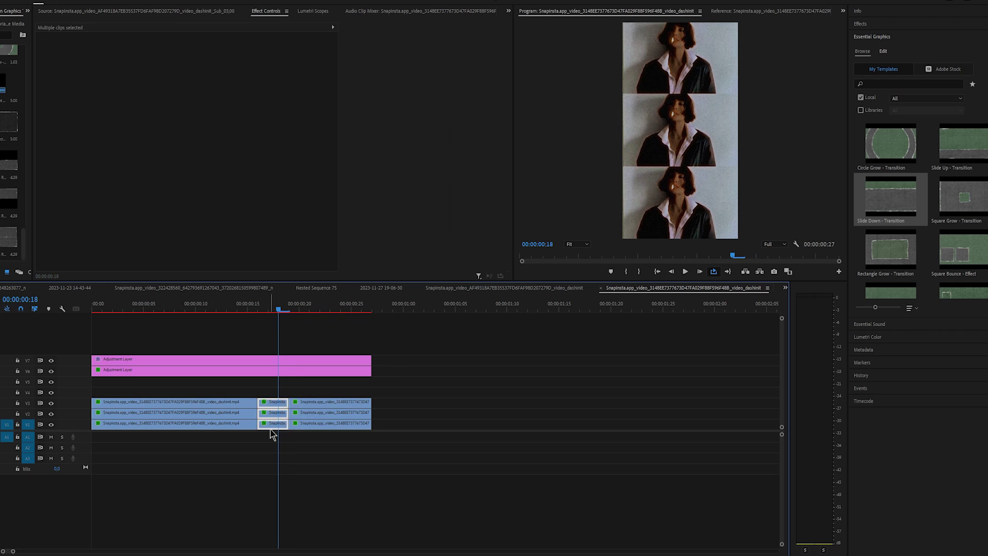
right_click(271, 427)
left_click(303, 228)
left_click(479, 281)
key("Left")
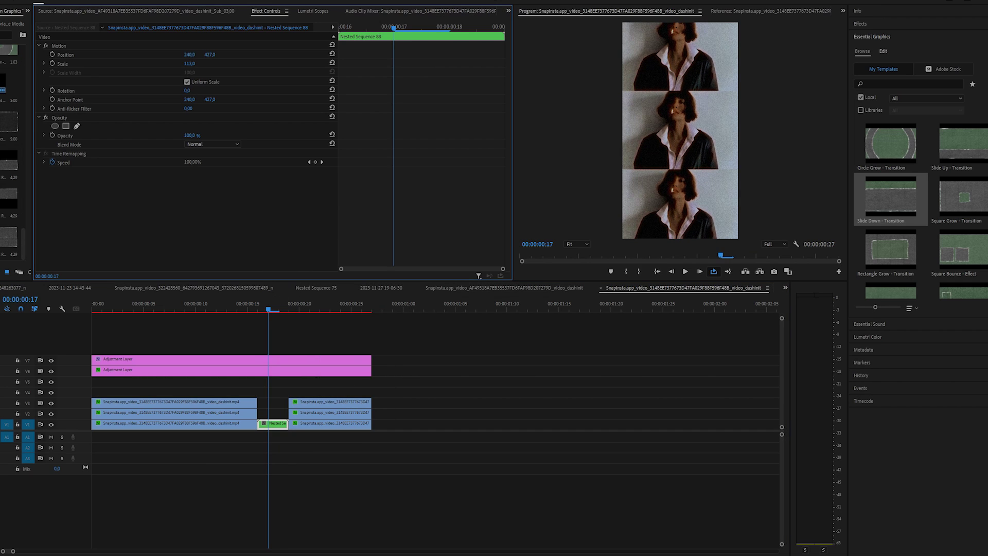
- Nest the three held segments starting at 00:00:00:19 and set the nest's scale to 118
left_click(289, 307)
left_click_drag(322, 389, 305, 428)
right_click(308, 423)
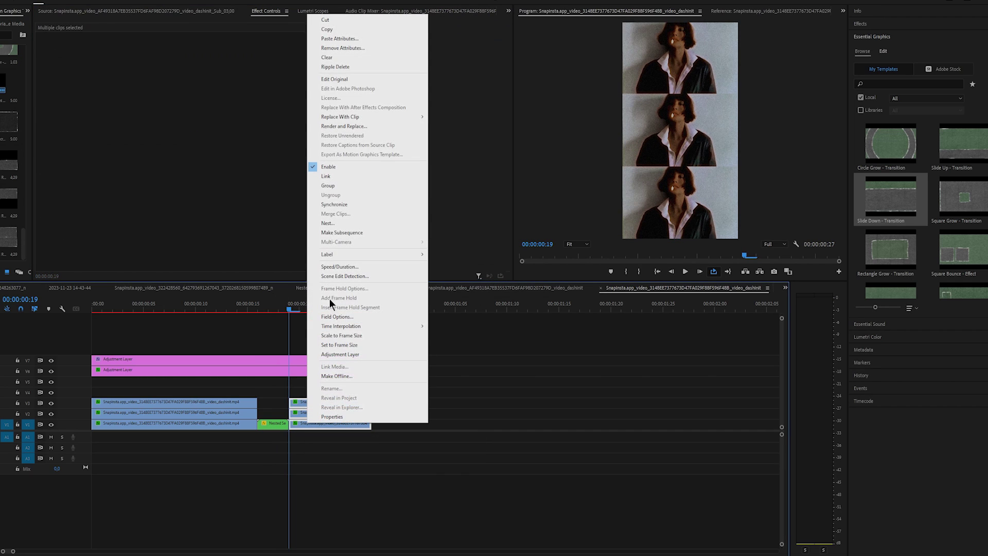
left_click(328, 223)
left_click(477, 280)
left_click(320, 424)
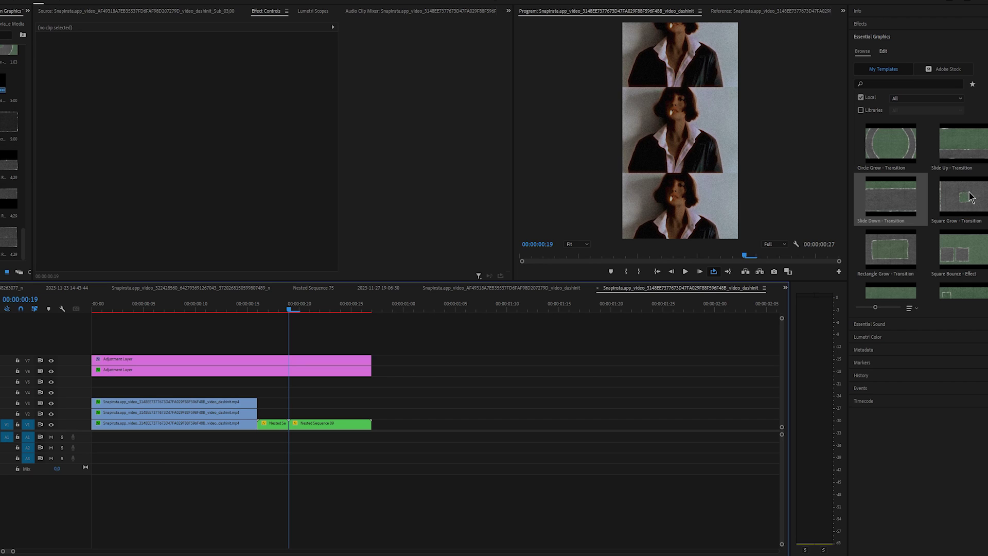
- Add the Square Grow - Transition template above the adjustment layers and fit it between 00:00:00:19 and 00:00:00:27
scroll(685, 142, "down", 7)
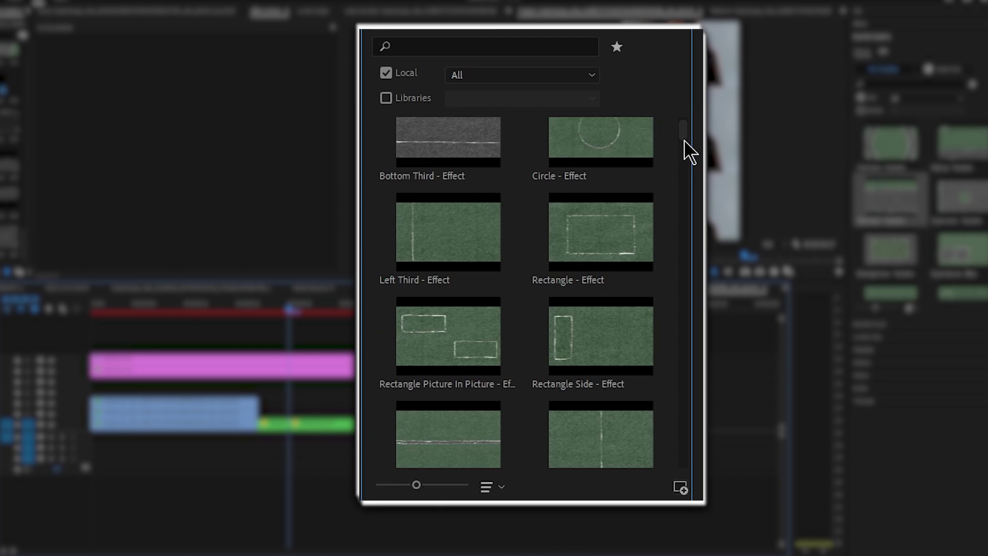
scroll(690, 152, "down", 4)
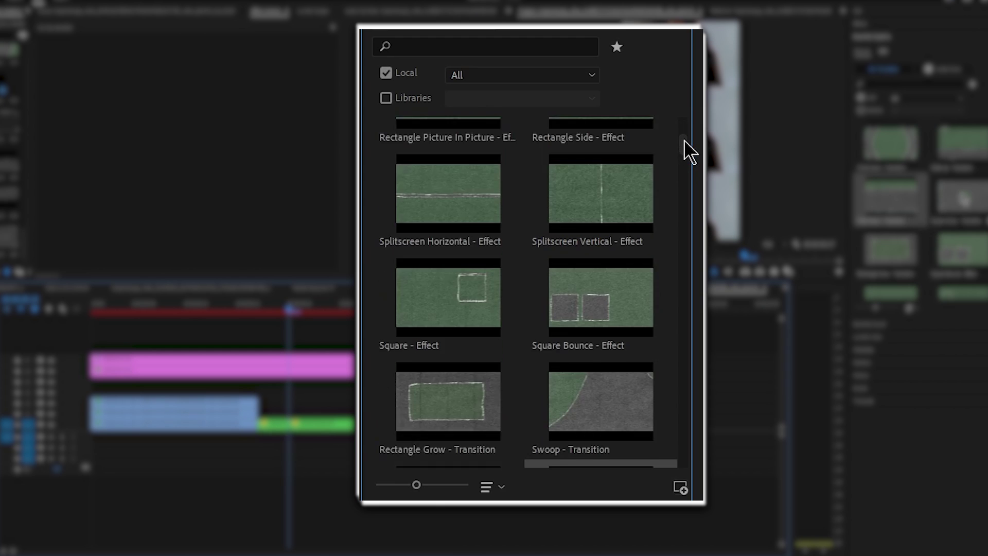
scroll(689, 152, "down", 6)
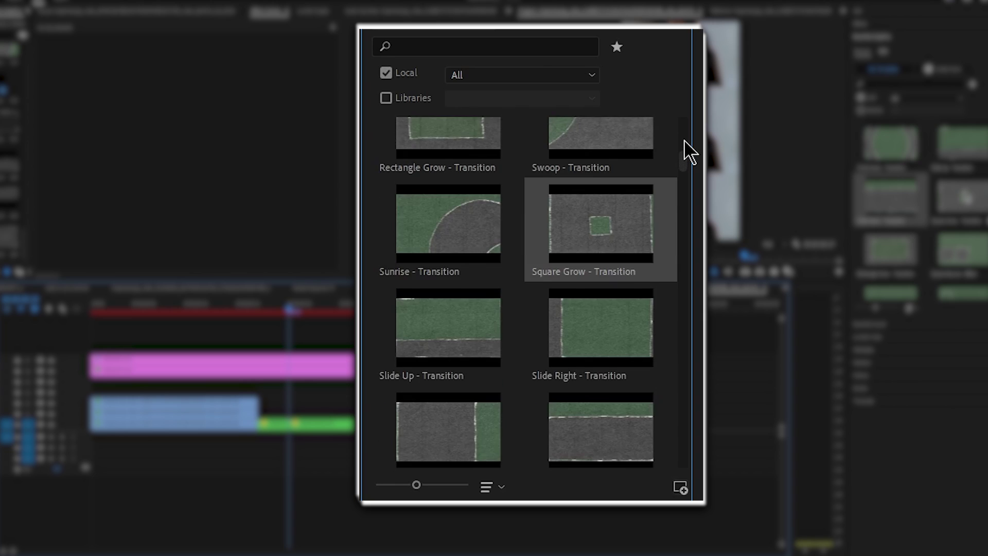
scroll(689, 152, "down", 2)
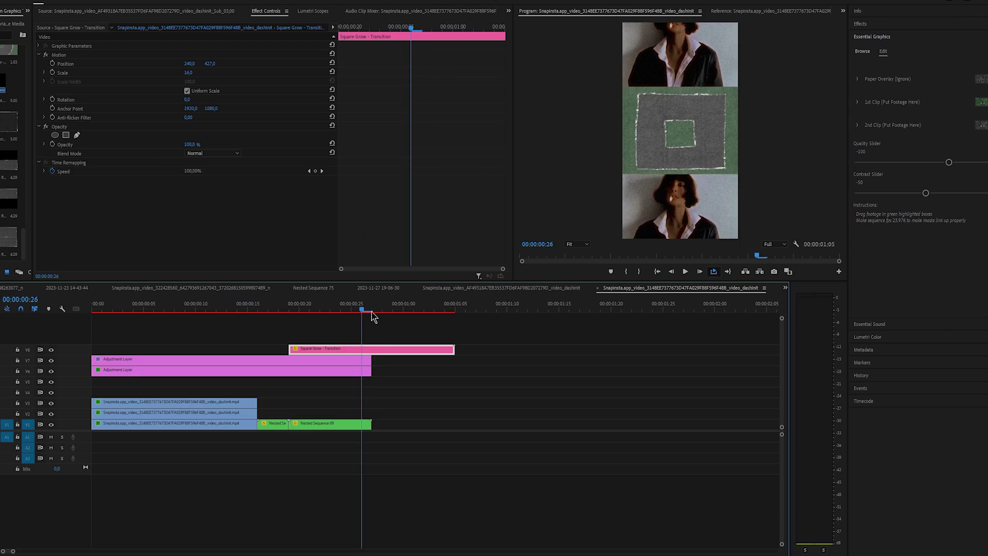
left_click_drag(372, 312, 403, 312)
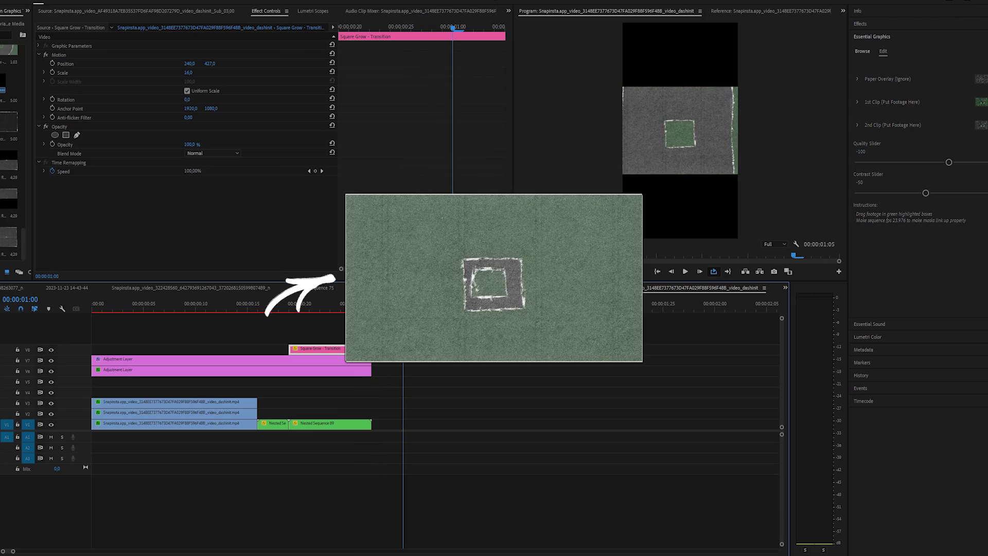
left_click_drag(453, 351, 402, 351)
left_click_drag(324, 350, 289, 349)
- Fill the Square Grow transition's 1st Clip and 2nd Clip placeholders with footage sequences and move the graphic to V5 beneath the adjustment layers
left_click(299, 307)
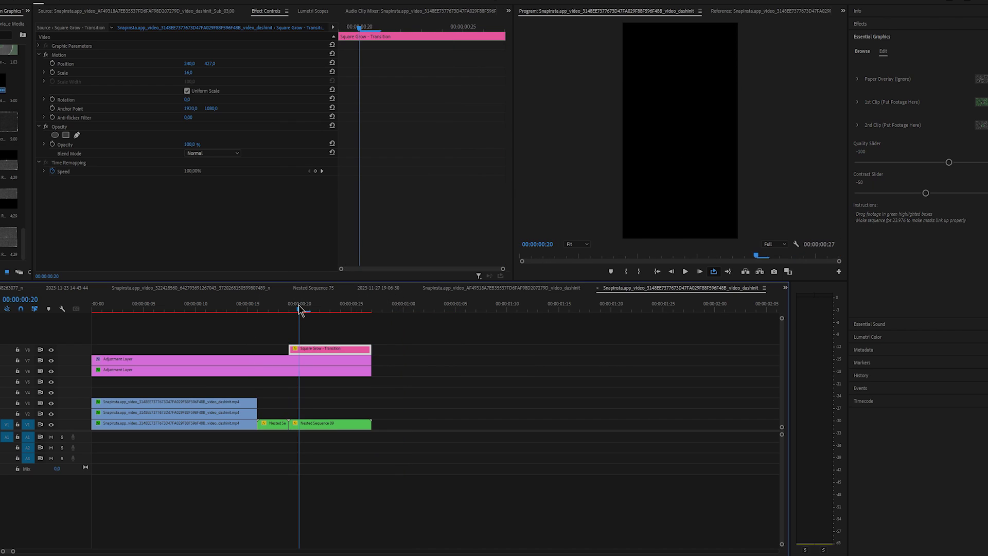
left_click(858, 103)
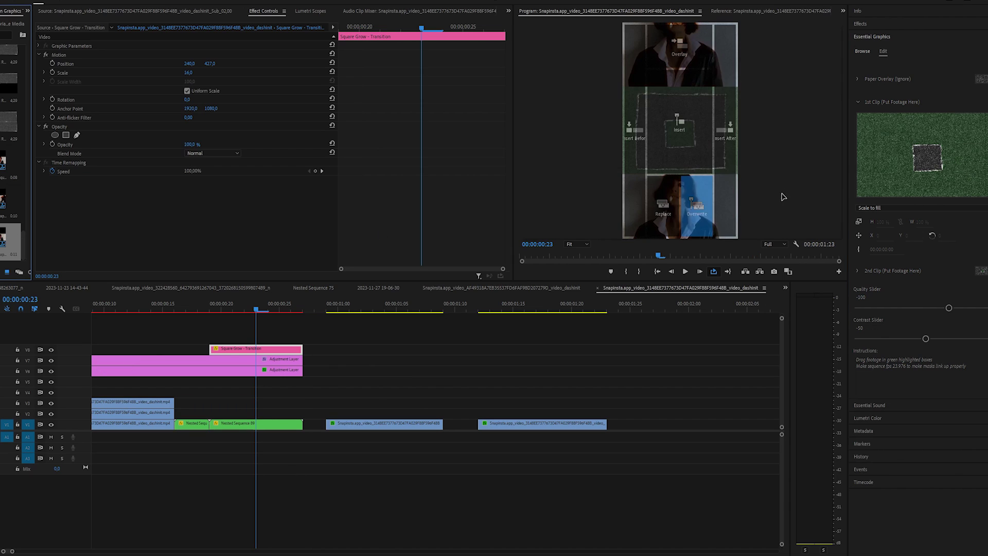
left_click_drag(783, 194, 900, 169)
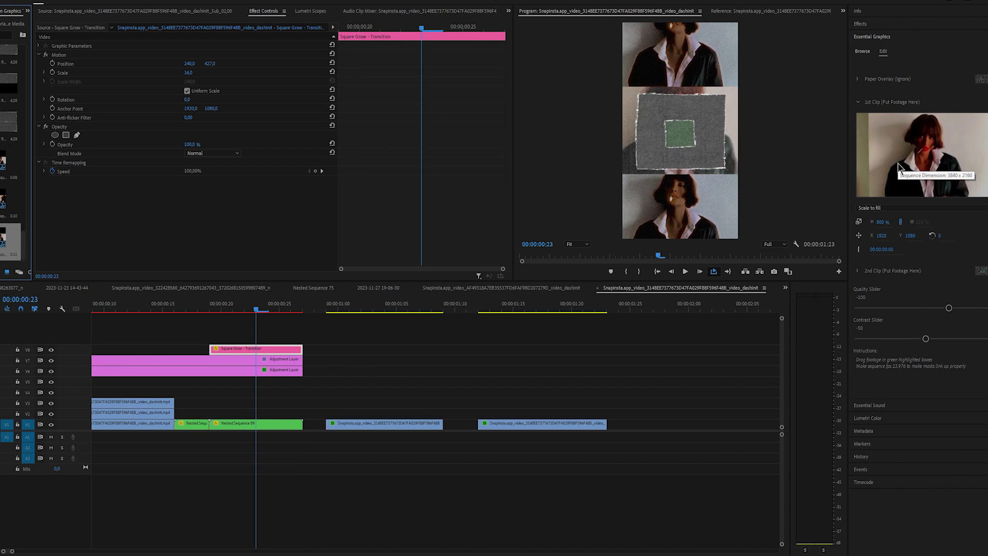
left_click(858, 272)
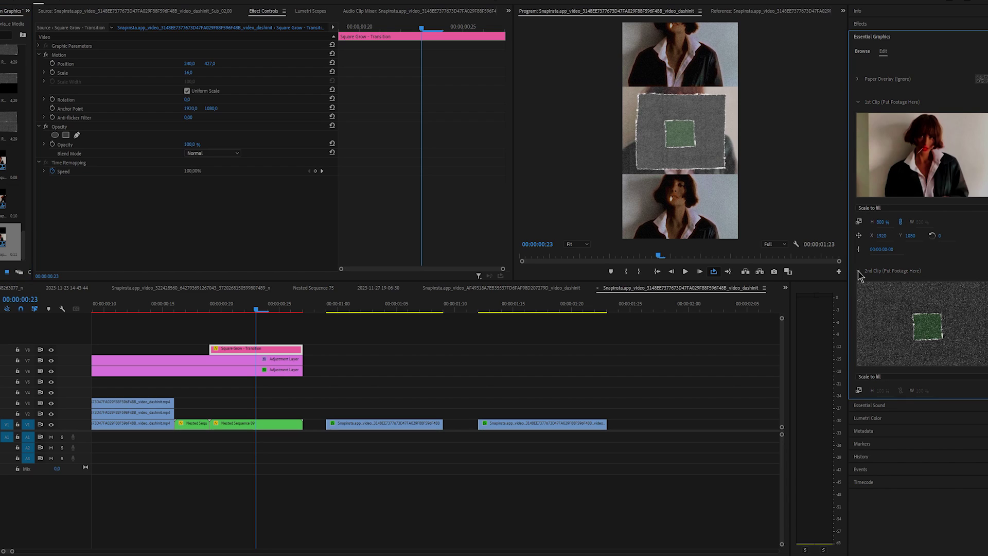
left_click_drag(9, 202, 929, 342)
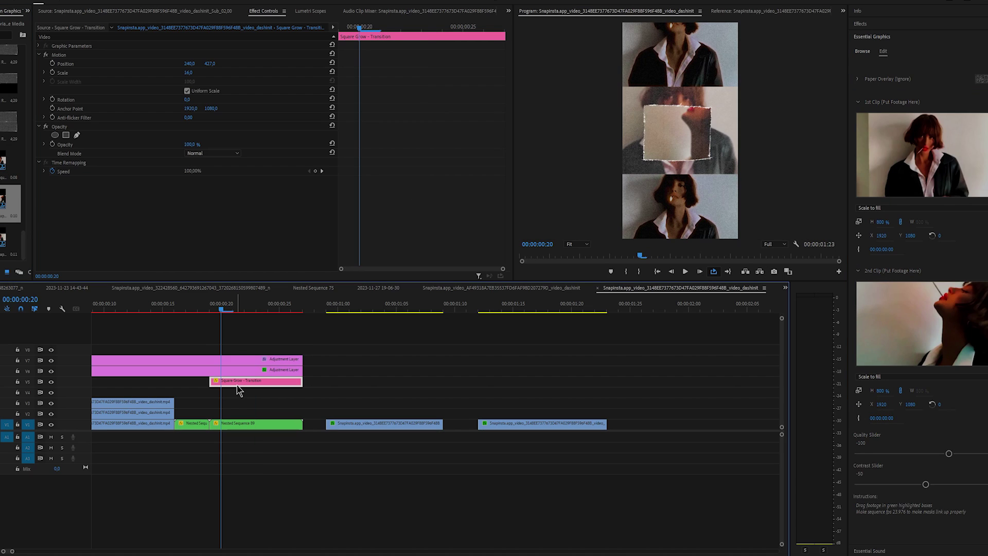
left_click_drag(230, 323, 273, 308)
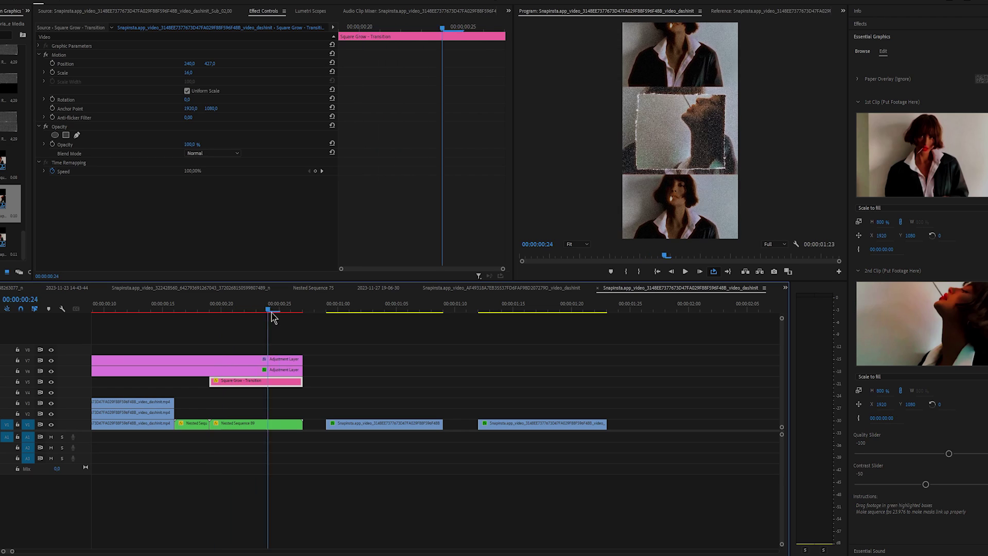
left_click(685, 272)
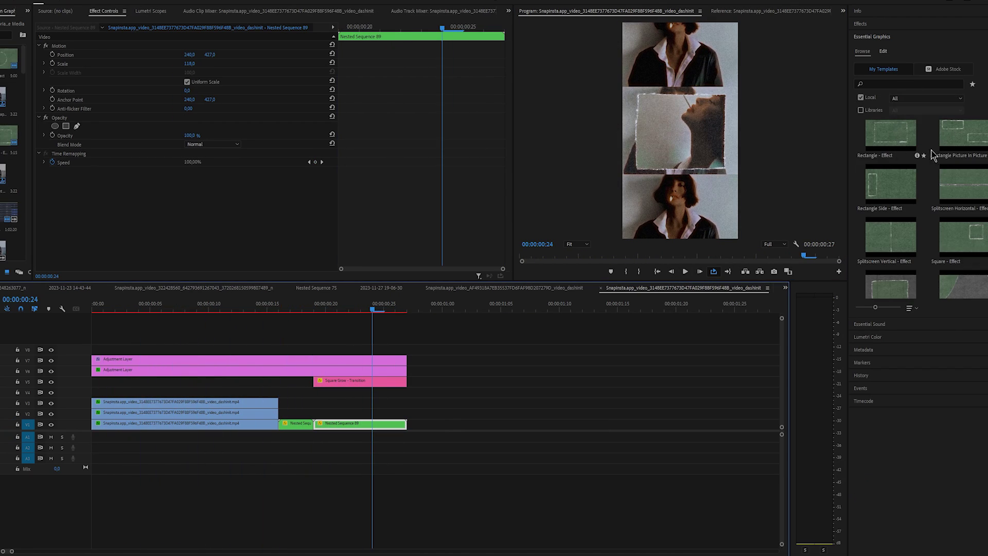
- Place two Square Bounce - Effect graphics on V4 and V3 from 00:00:00:19 to 00:00:00:27, at vertical positions 92 and 688
scroll(919, 208, "up", 3)
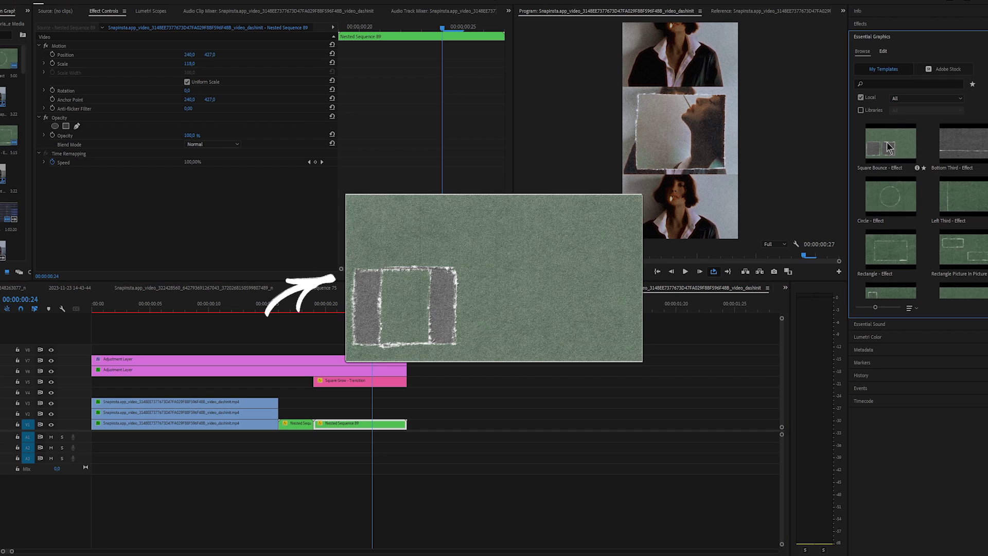
left_click_drag(887, 146, 753, 189)
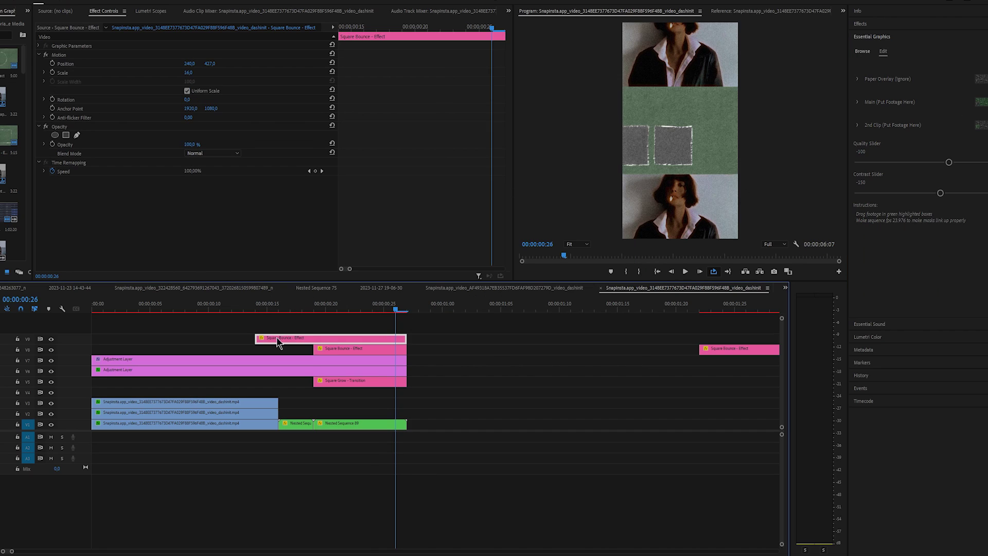
left_click_drag(276, 335, 359, 404)
left_click_drag(340, 309, 317, 312)
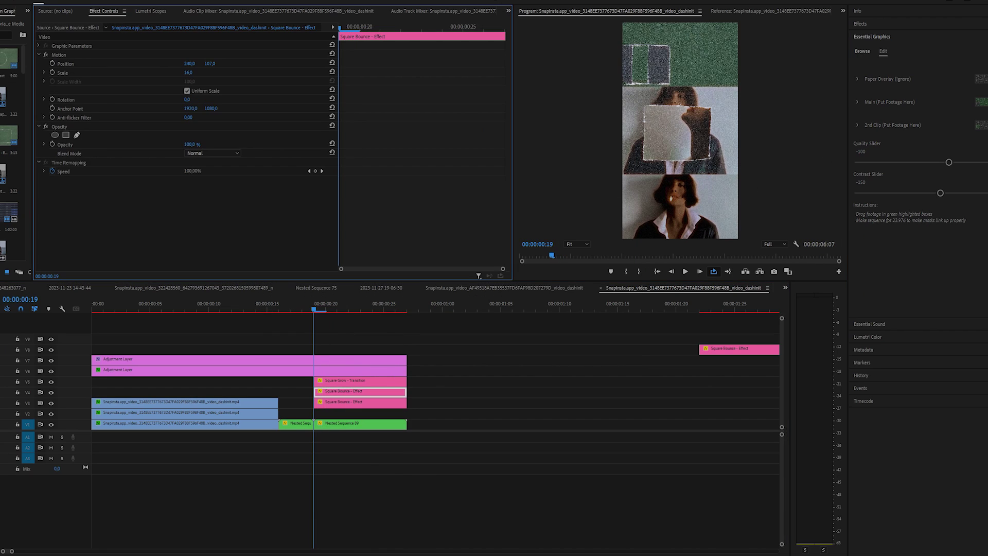
left_click(342, 402)
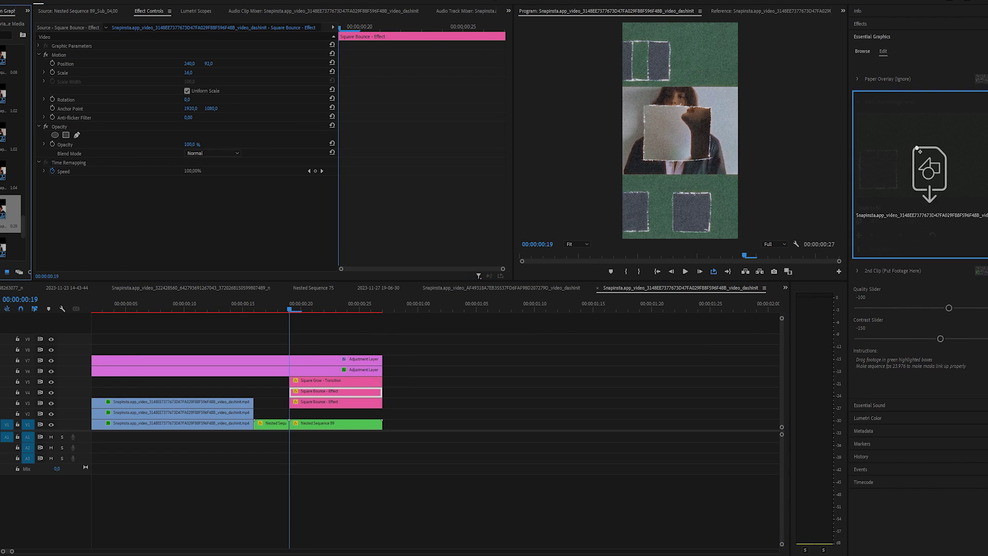
- Fill the Main and 2nd Clip placeholders of both Square Bounce effects with footage sequences and play back the result
left_click_drag(916, 165, 916, 155)
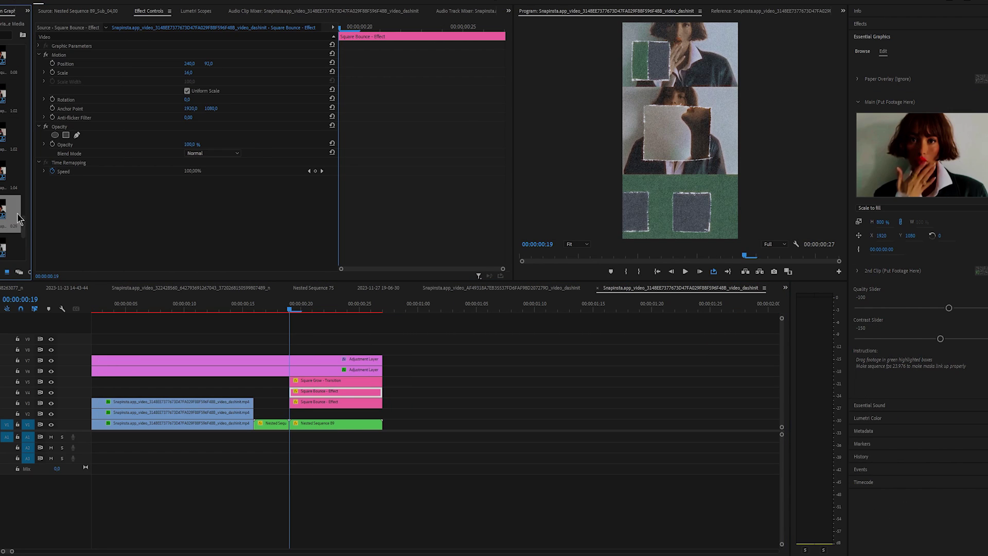
left_click_drag(1, 178, 920, 276)
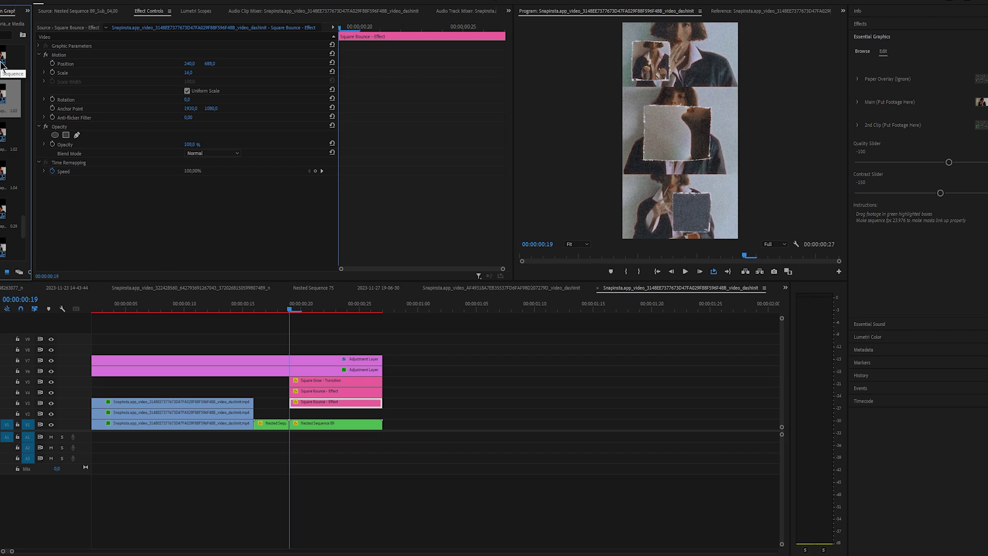
left_click(685, 271)
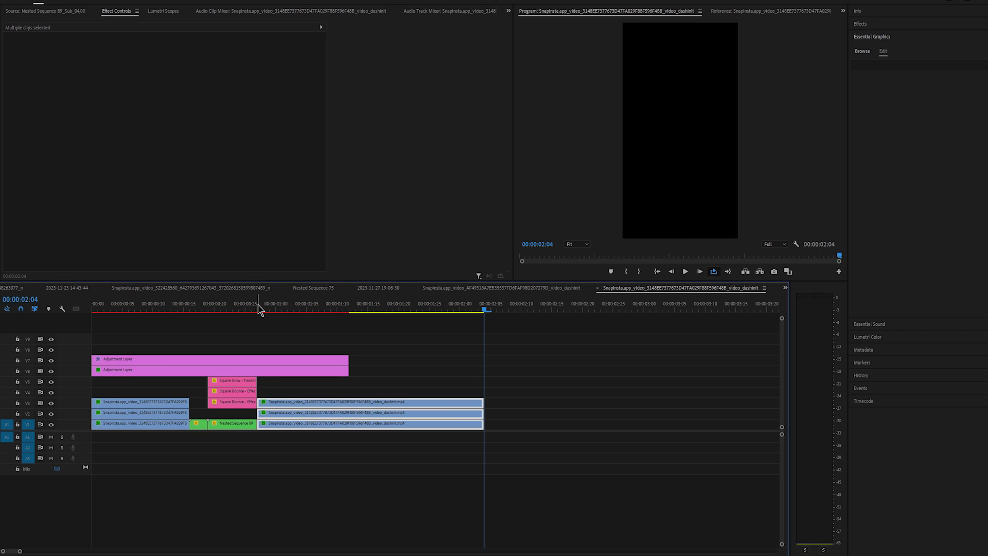
- Trim the three stacked clips that start at 00:00:00:27 to end at 00:00:01:26 and nest them
left_click(259, 307)
left_click_drag(470, 382, 350, 426)
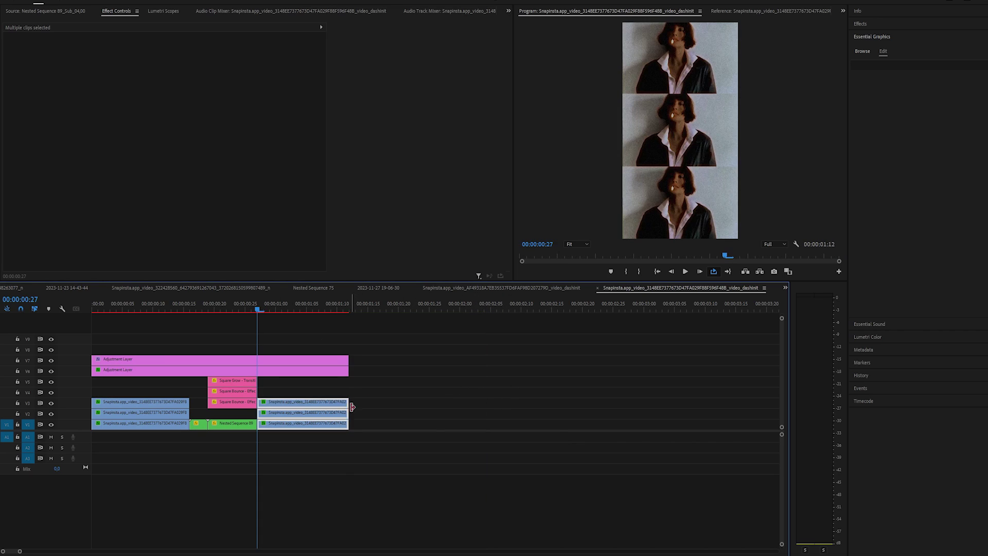
right_click(388, 423)
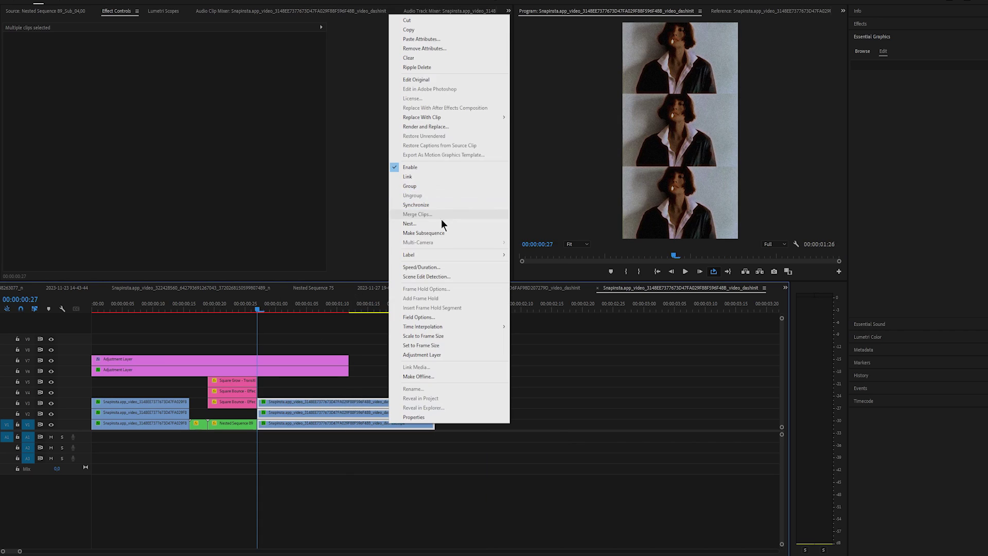
left_click(441, 224)
left_click(475, 282)
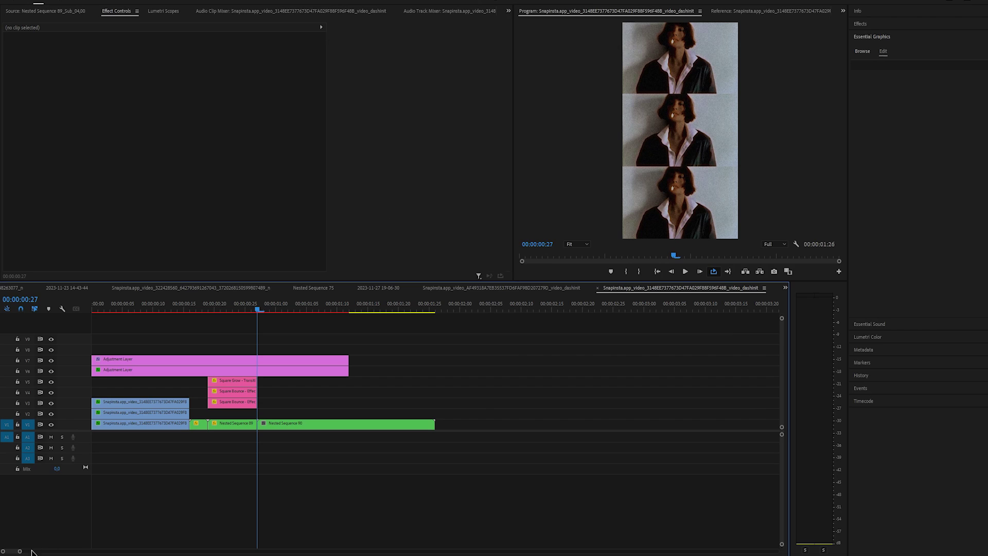
- Desaturate the nested clip starting at 00:00:00:27 and raise its color temperature with Lumetri Color
left_click_drag(19, 552, 17, 553)
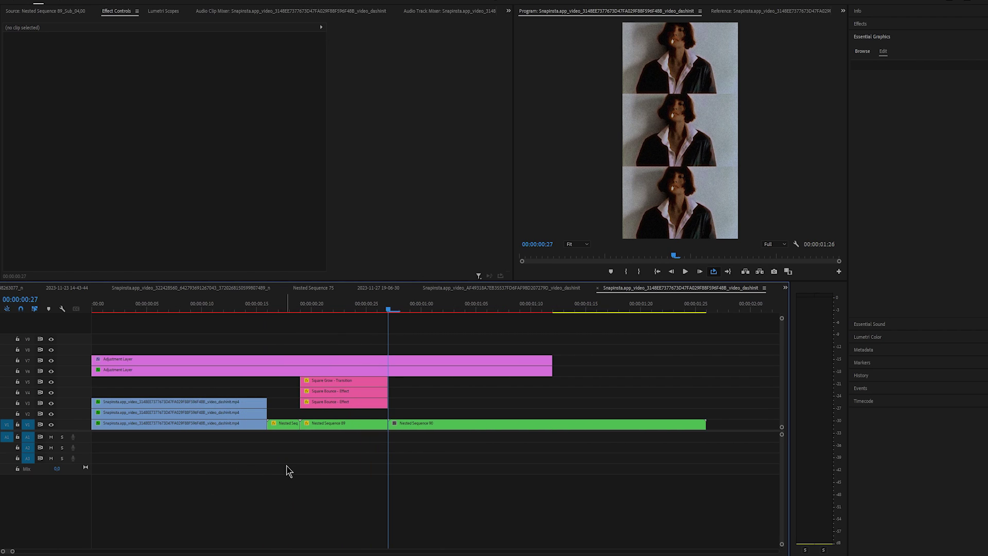
left_click(406, 426)
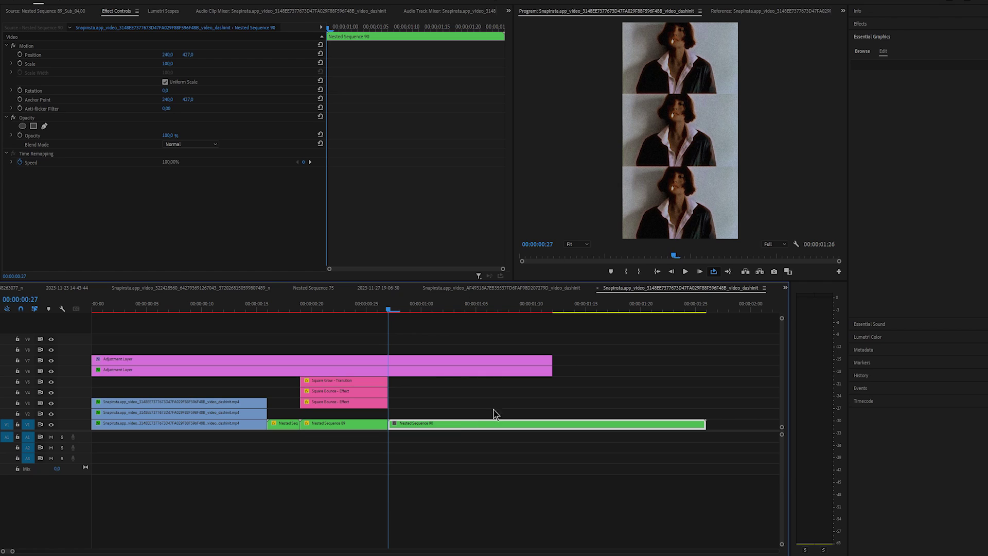
left_click(888, 37)
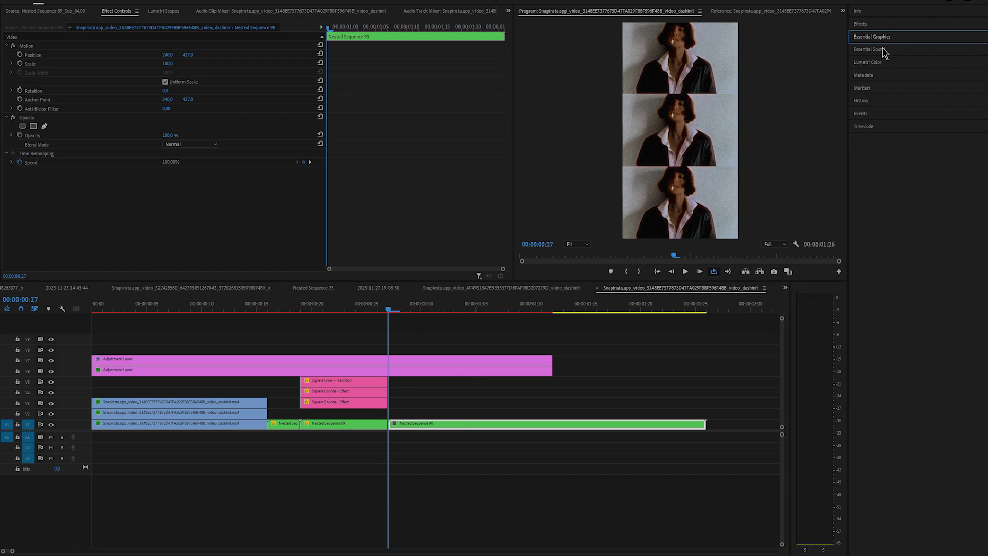
left_click(882, 25)
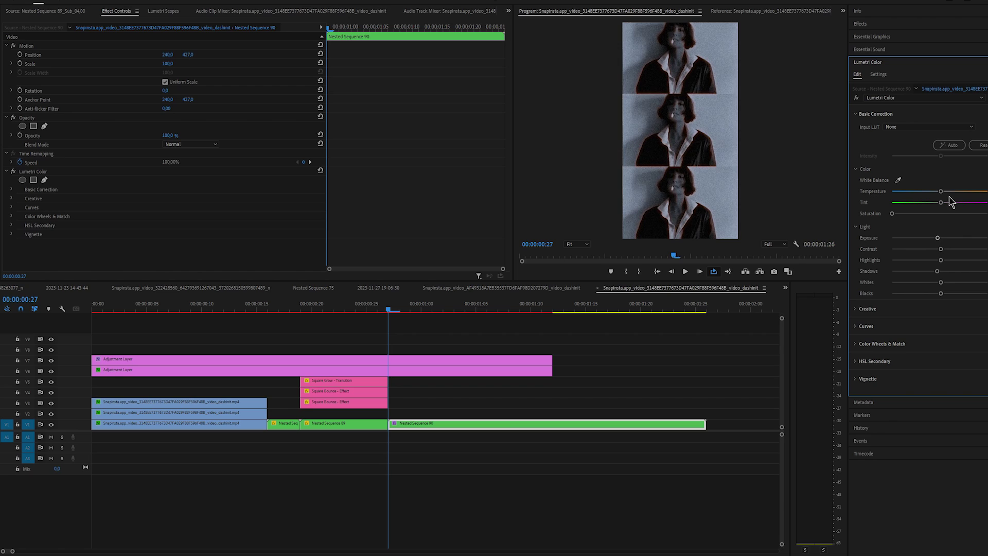
left_click_drag(942, 192, 965, 192)
- Split the graded Nested Sequence 90 clip on V1 at 00:00:00:29
left_click_drag(443, 304, 388, 305)
left_click(699, 272)
left_click(700, 272)
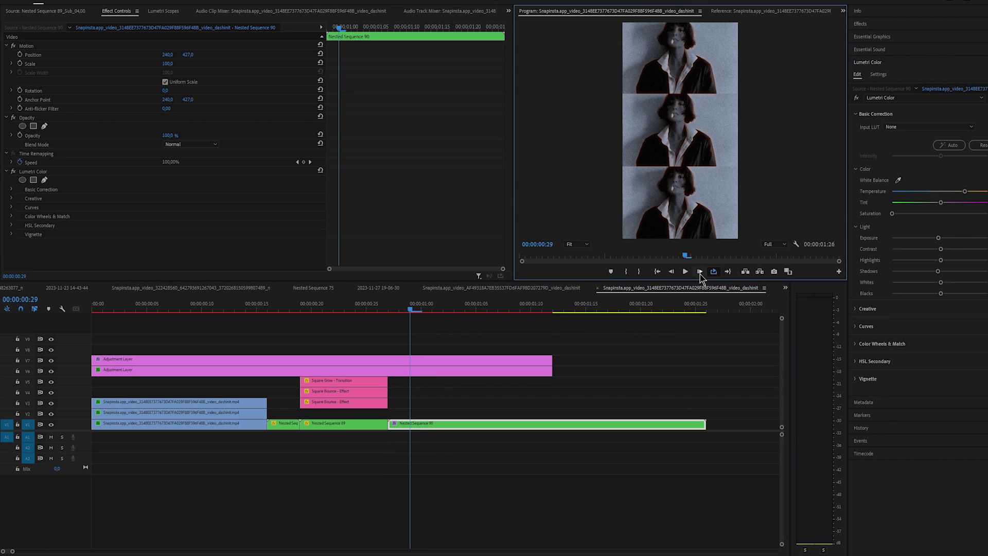
key("c")
left_click(411, 425)
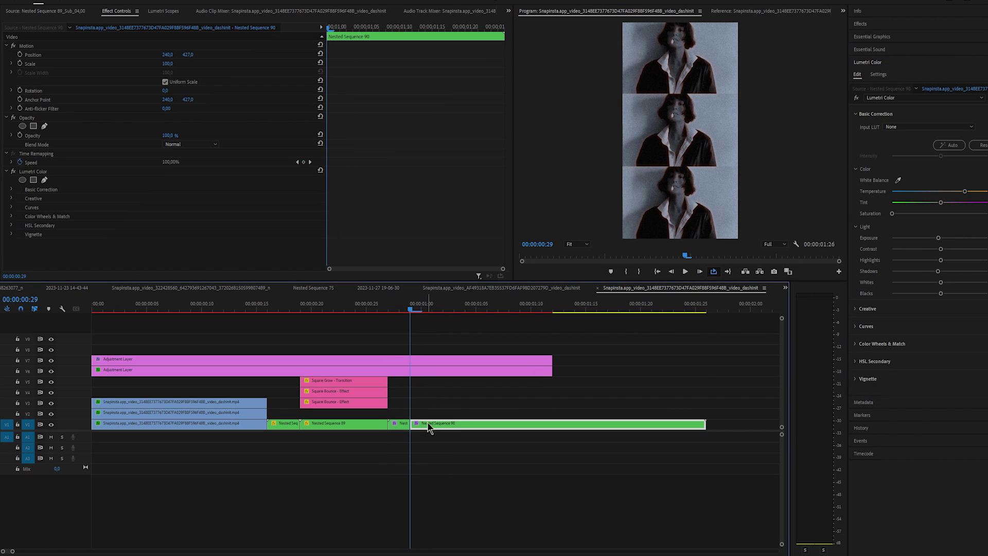
- Duplicate the clip after the cut onto V2 to V5, masked around the middle figure, and scale the V2 copy to 459
left_click_drag(453, 425, 453, 414)
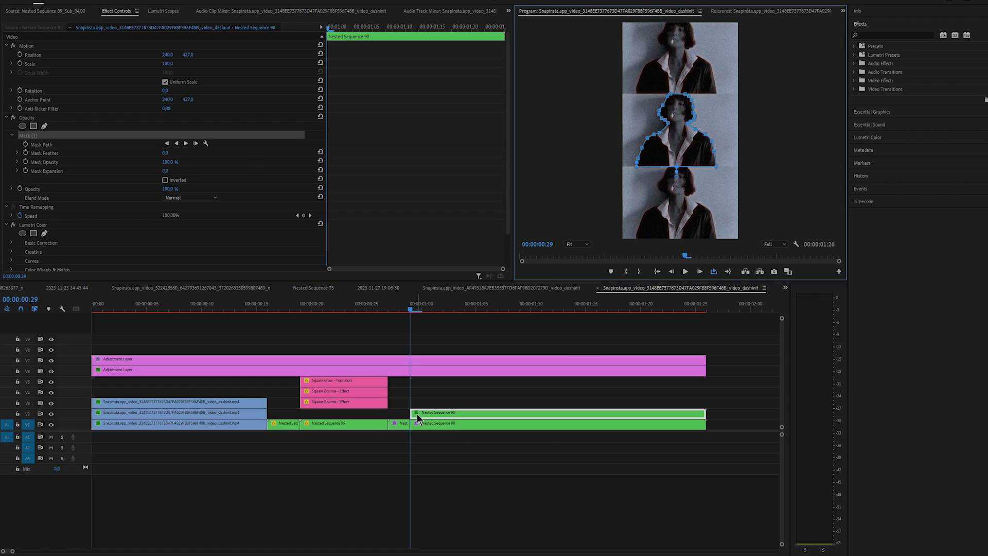
left_click_drag(416, 414, 427, 393)
left_click_drag(168, 63, 196, 63)
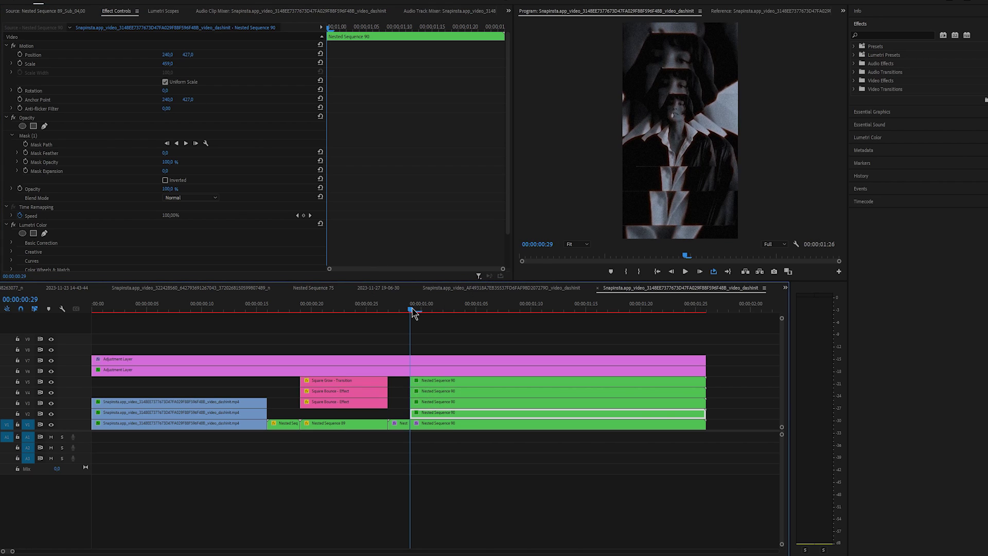
- Stagger the starts of the masked copies: V4 at 00:00:01:01, V3 at 00:00:01:03 and V2 at 00:00:01:05
left_click_drag(412, 309, 419, 308)
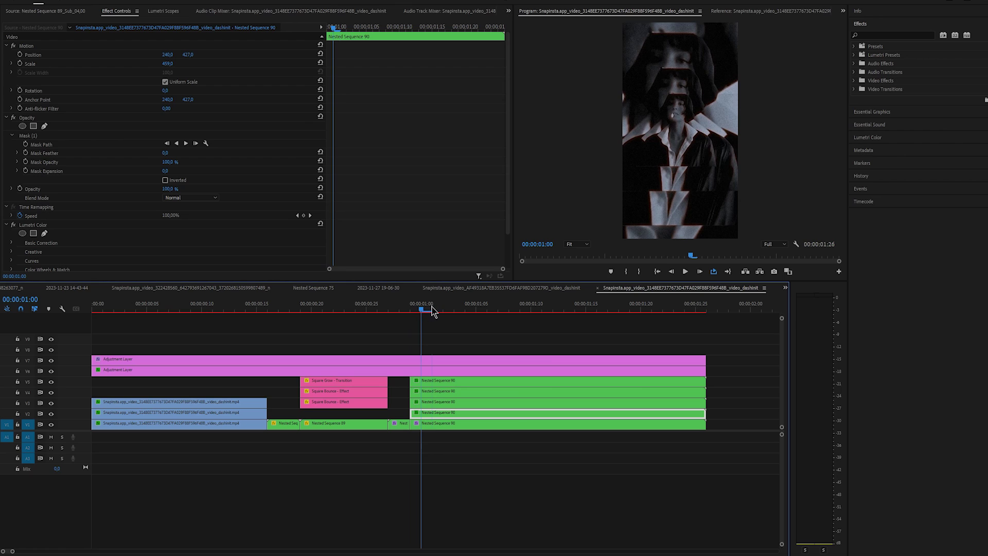
left_click(432, 309)
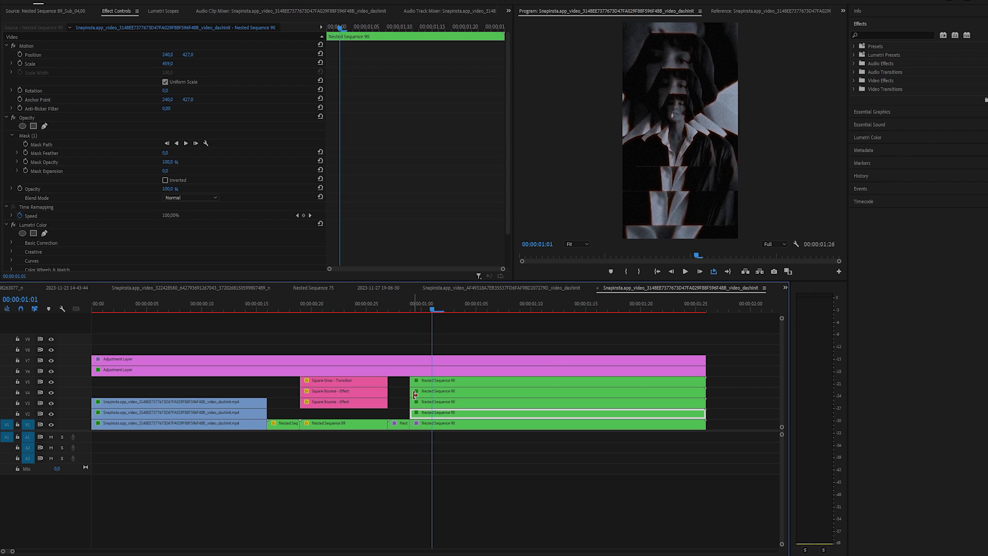
left_click_drag(416, 393, 432, 393)
left_click_drag(440, 310, 455, 310)
left_click_drag(407, 400, 454, 396)
left_click_drag(456, 310, 478, 311)
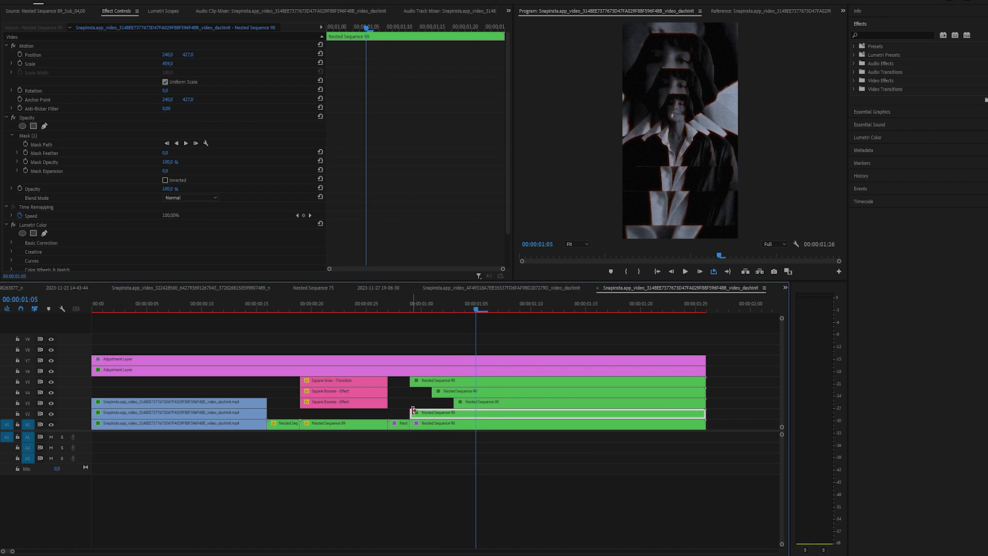
left_click_drag(413, 410, 478, 409)
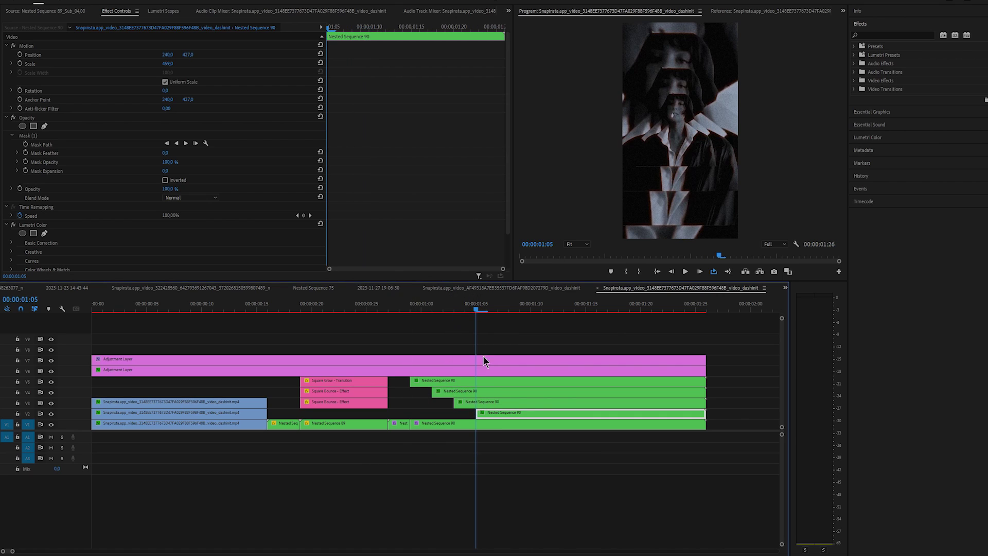
- Trim the ends of the masked copies on V2, V3, V4 and V5 to 00:00:01:09, 01:11, 01:13 and 01:15
left_click_drag(477, 305, 524, 307)
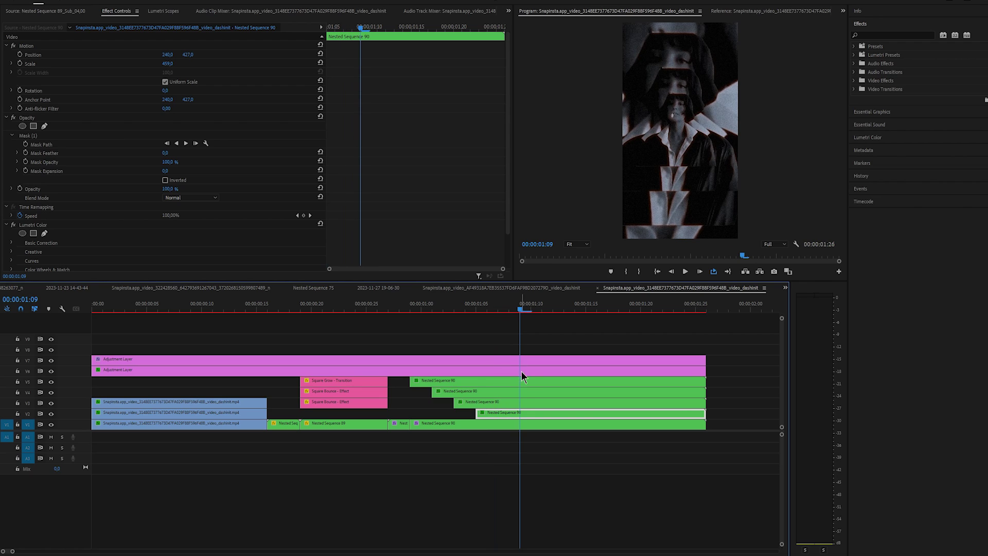
left_click_drag(704, 412, 520, 412)
left_click_drag(522, 310, 542, 311)
left_click_drag(705, 402, 541, 402)
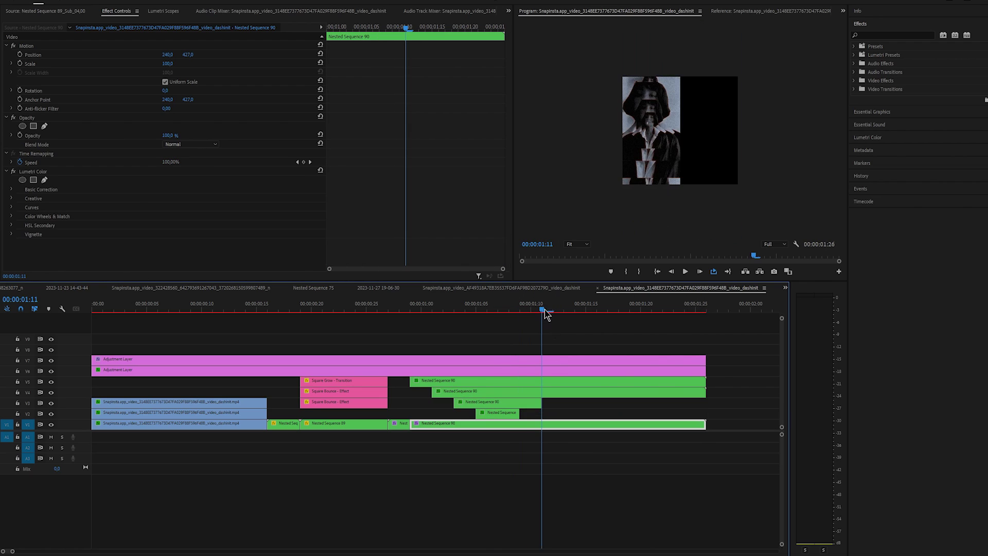
left_click_drag(544, 310, 563, 310)
left_click_drag(705, 393, 563, 393)
left_click_drag(565, 310, 587, 310)
left_click_drag(704, 382, 585, 392)
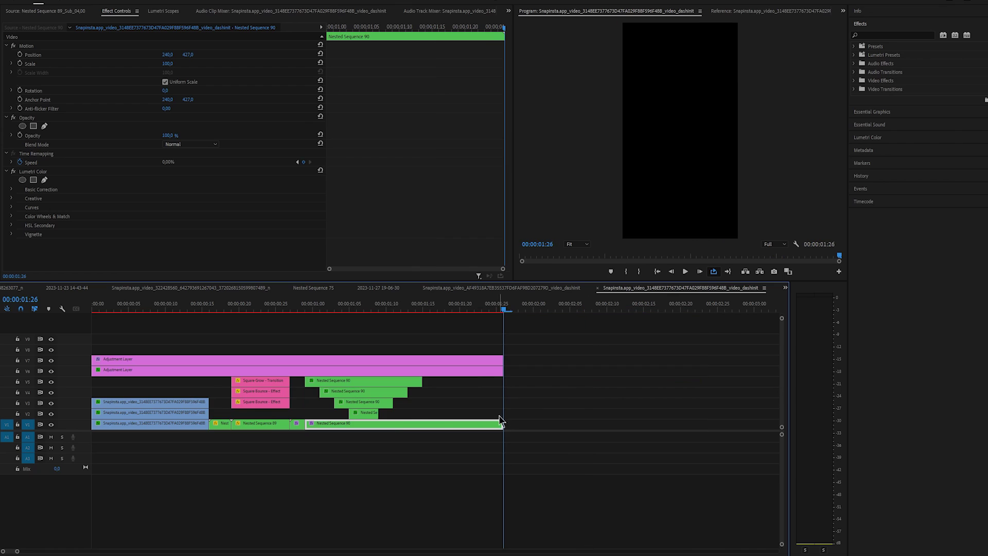
- Trim the last Nested Sequence 90 clip on V1 to end at 00:00:01:08 and paste the original footage clip after it
left_click_drag(502, 424, 383, 427)
left_click(376, 311)
key("ctrl+v")
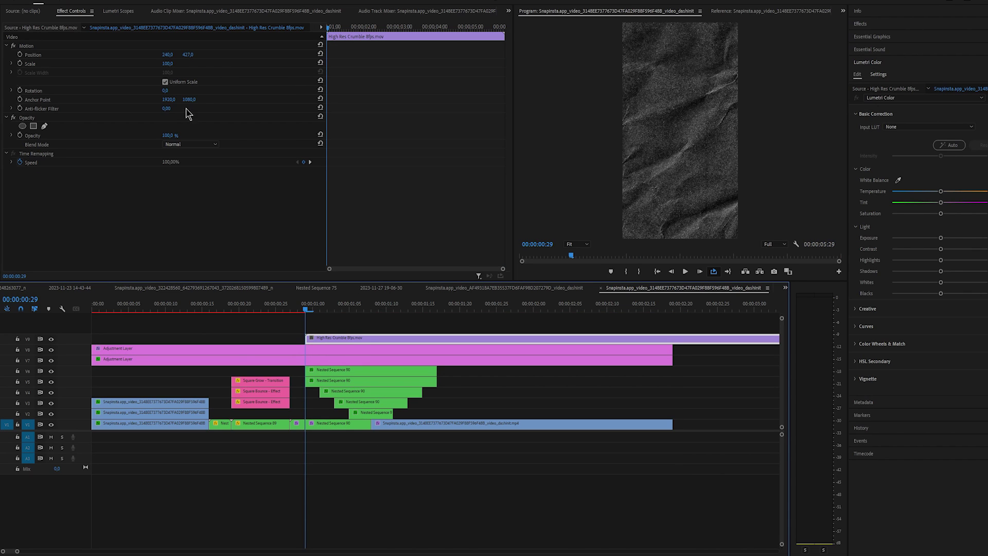
- Scale the High Res Crumble overlay on V9 to 40, trim it to the stacked clips' end and blend it with Screen
left_click(167, 63)
type("54")
key("Return")
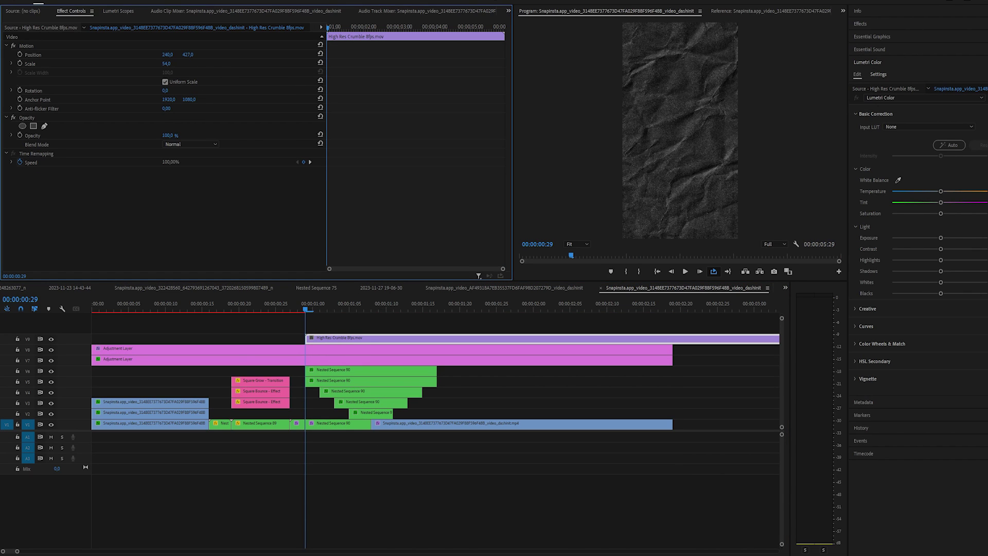
mouse_move(167, 63)
left_mouse_down()
mouse_move(145, 63)
mouse_move(157, 63)
left_mouse_up()
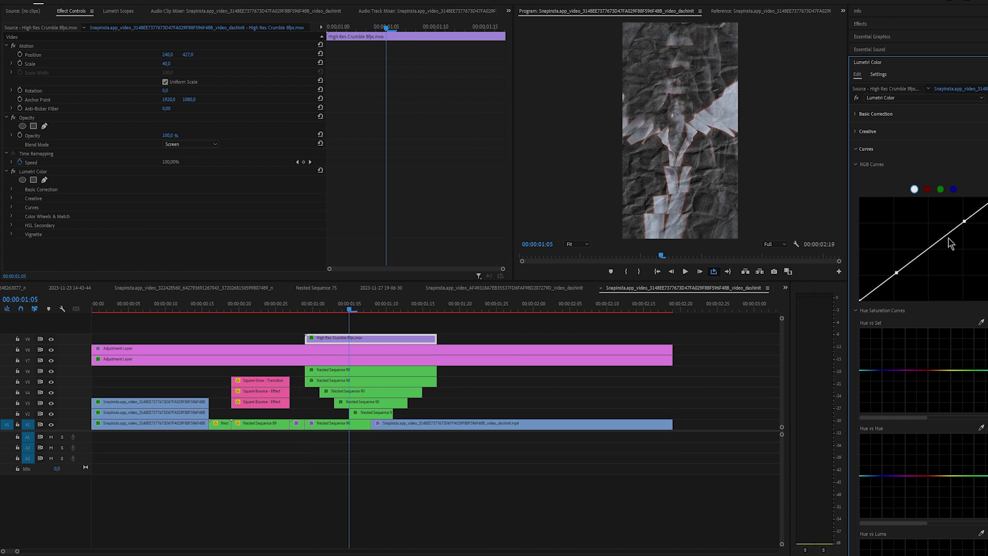
- Pull down the shadow and highlight points of the crumble overlay's RGB curve
left_click_drag(903, 268, 917, 282)
left_click_drag(968, 226, 973, 229)
left_click_drag(915, 279, 928, 277)
- Nest the five stacked copies of Nested Sequence 90 on V2 to V6 into one sequence
left_click_drag(334, 310, 305, 313)
left_click_drag(448, 369, 348, 414)
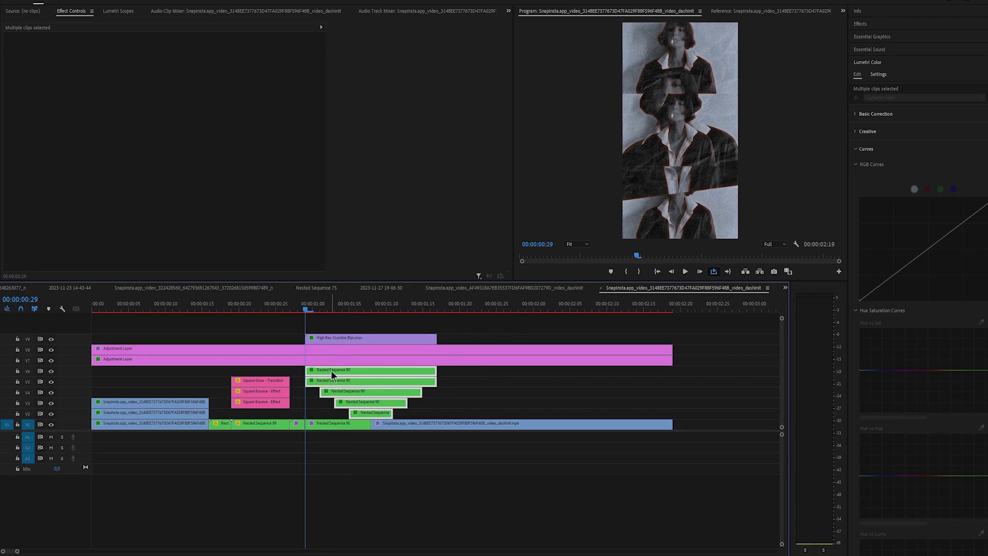
right_click(332, 370)
left_click(355, 380)
key("Return")
- Apply Posterize Time to the new nested sequence on V2 and lower its frame rate
left_click(860, 24)
left_click(909, 35)
type("p")
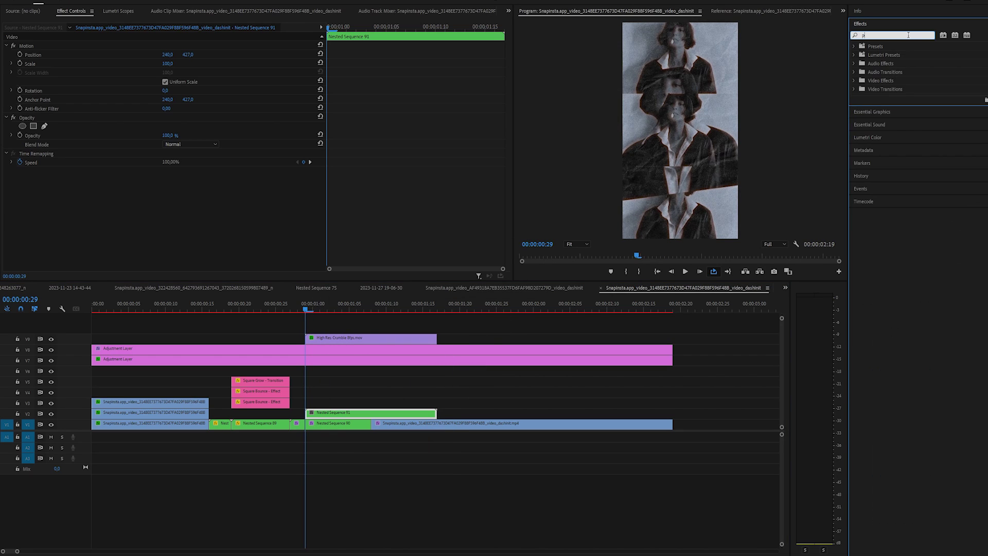
type("oster")
left_click_drag(891, 131, 378, 417)
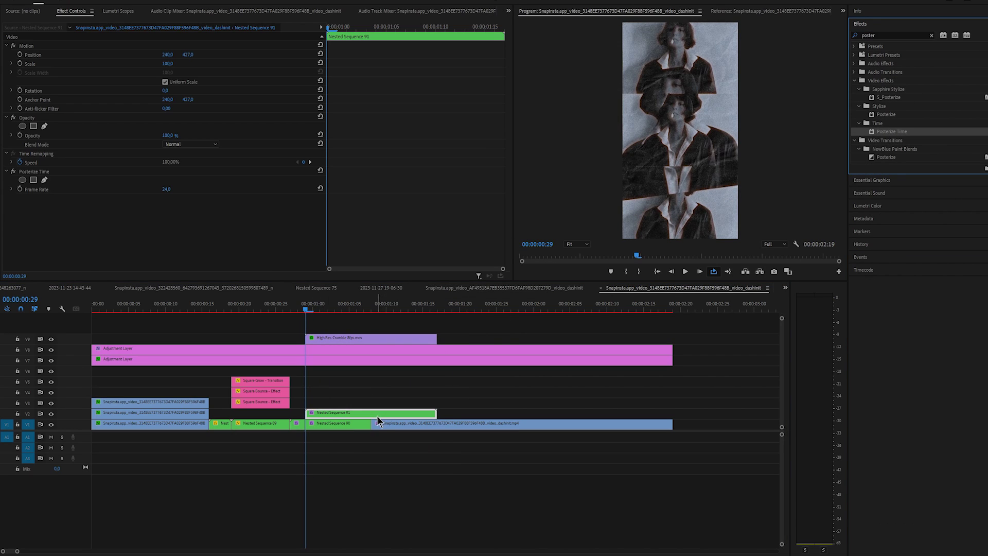
left_click_drag(169, 189, 157, 186)
left_click(167, 189)
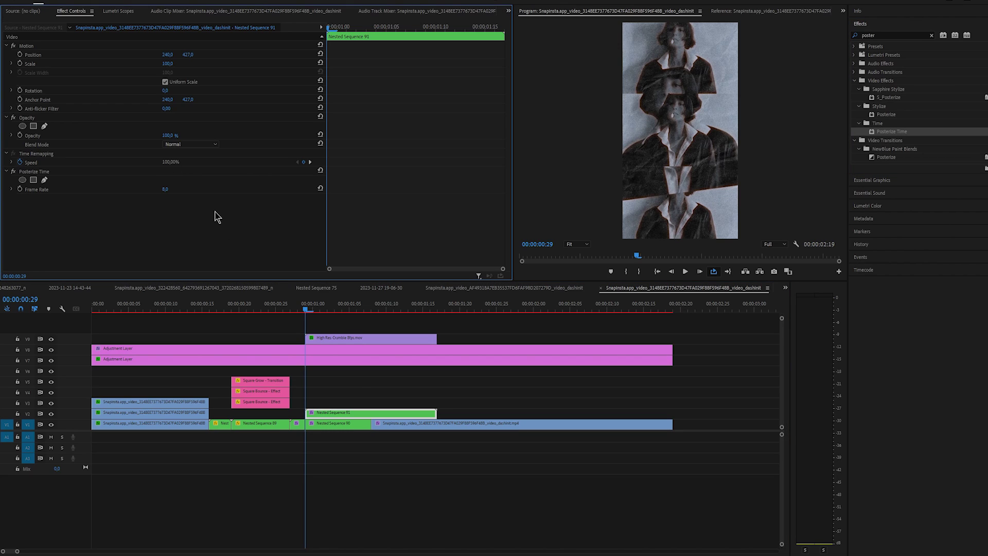
- Split Nested Sequence 91 on V2 into three pieces at about 00:00:01:03 and 00:00:01:07
mouse_move(302, 312)
left_mouse_down()
mouse_move(293, 314)
mouse_move(425, 314)
mouse_move(307, 316)
left_mouse_up()
key("ctrl+k")
left_click(341, 429)
left_click(363, 413)
key("v")
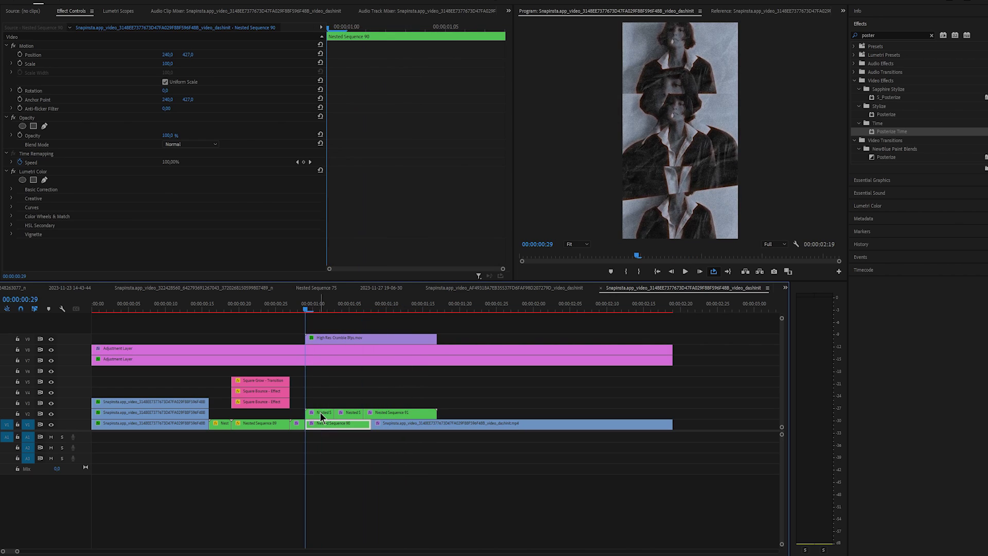
- Scale the first piece of Nested Sequence 91 to 117 and rotate the second piece
left_click(320, 413)
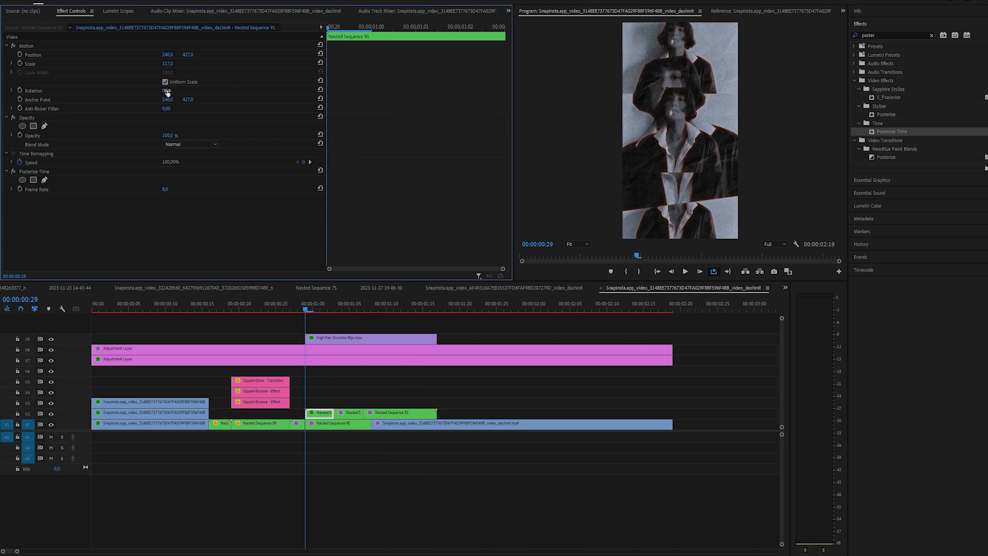
left_click(342, 308)
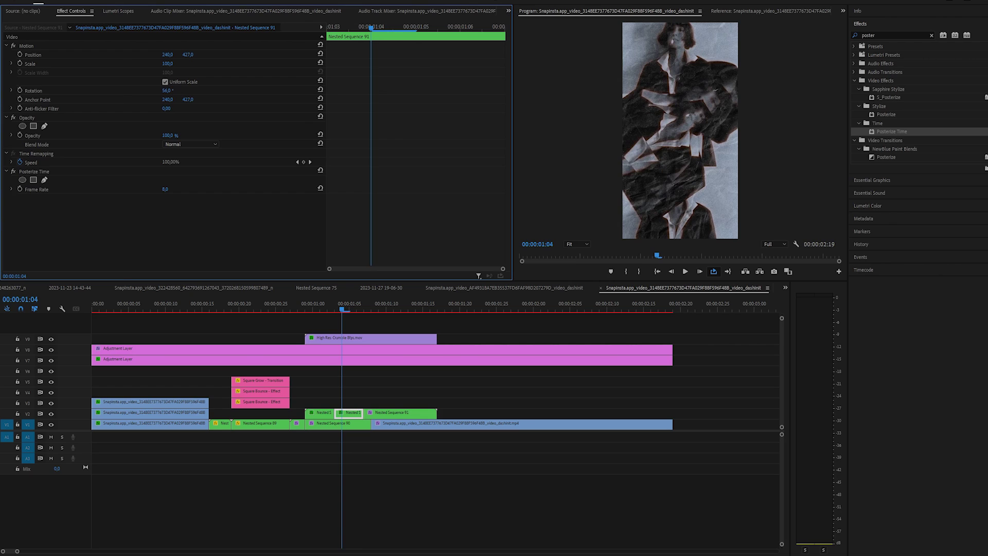
mouse_move(168, 90)
left_mouse_down()
mouse_move(139, 91)
mouse_move(180, 63)
mouse_move(175, 91)
left_mouse_up()
left_click(359, 310)
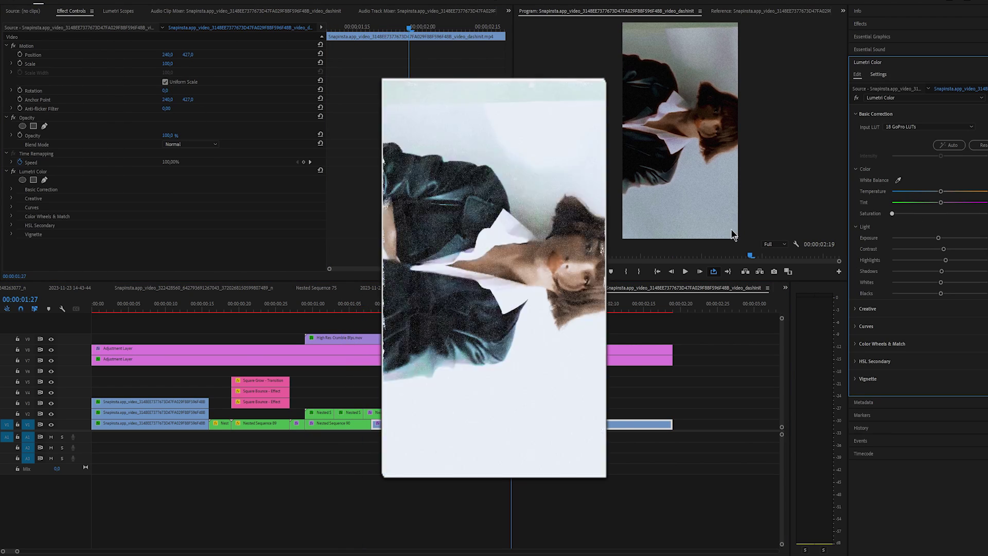
- Grade the last V1 footage clip with zero saturation, a higher temperature and a lower exposure
left_click_drag(731, 228, 725, 255)
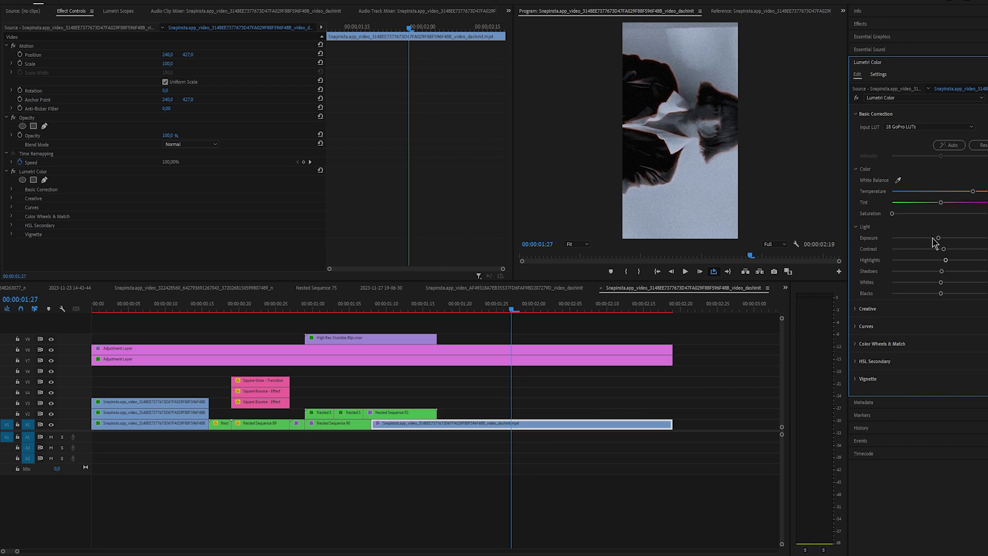
left_click(933, 238)
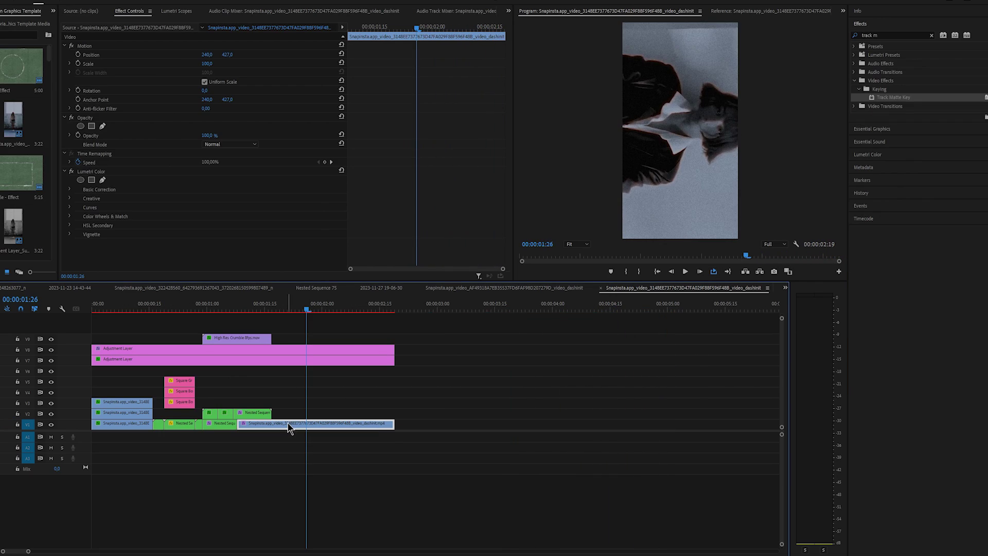
- Duplicate the graded footage clip onto V3 and nest the copy with Horizontal Rip (Top).png
left_click_drag(290, 428, 291, 409)
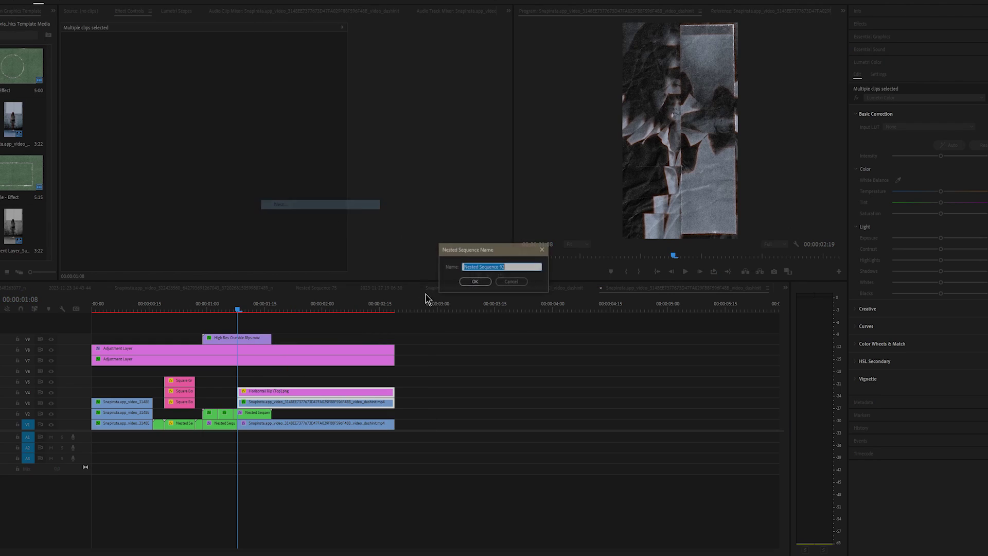
left_click(484, 286)
- Move Nested Sequence 92 on V3 to start at 00:00:01:14
key("=")
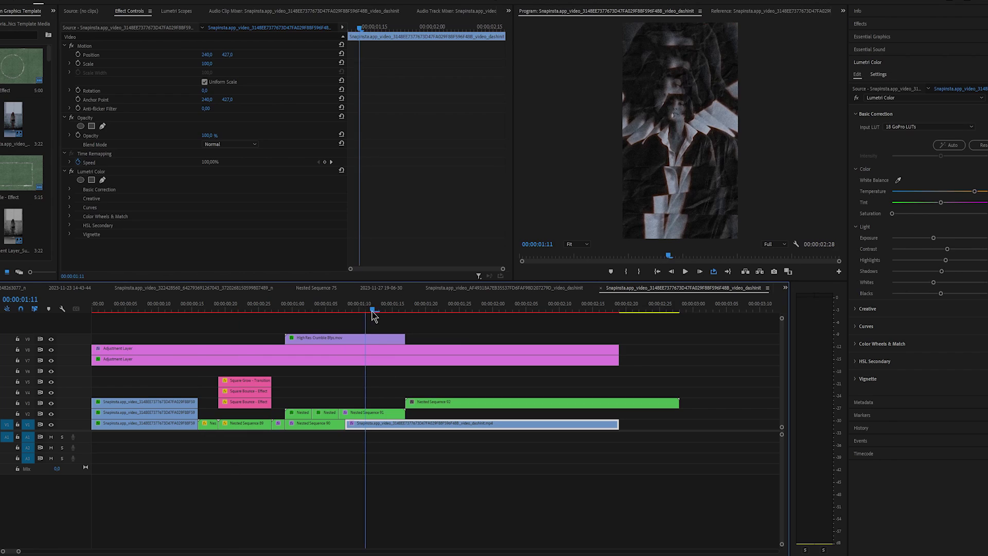
left_click_drag(373, 311, 393, 328)
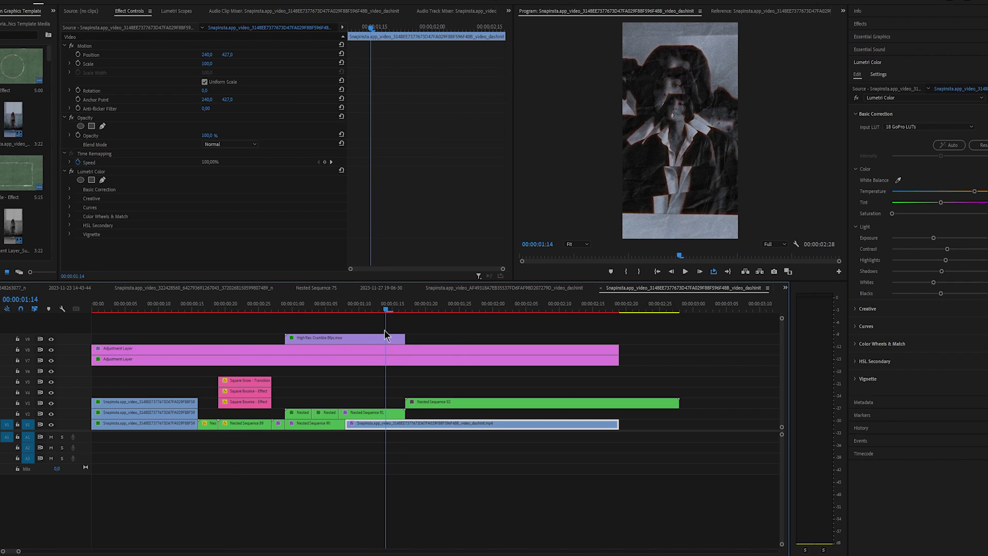
left_click_drag(428, 403, 408, 411)
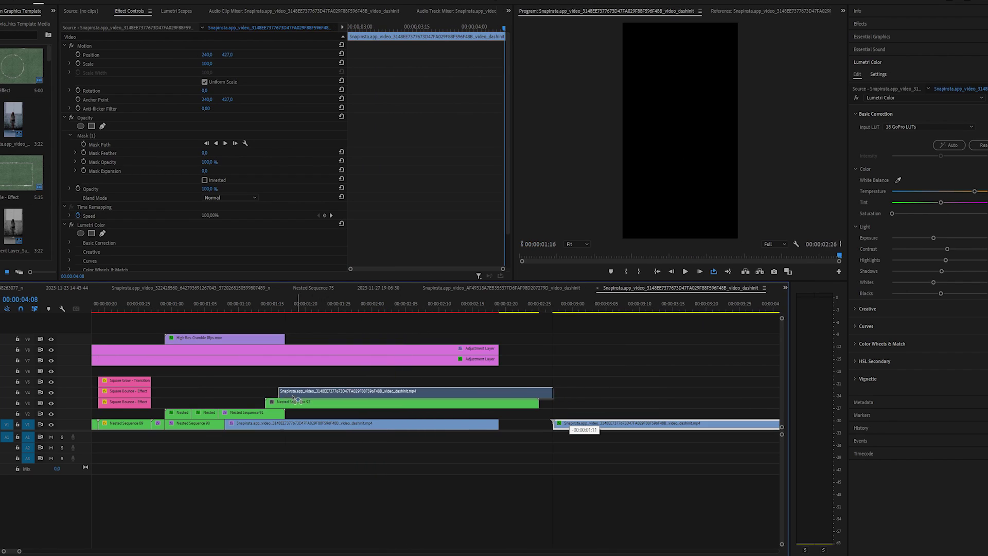
- Copy the graded footage onto V4 at 00:00:01:14 and nest it with Horizontal Rip (Bottom).png trimmed to the footage's length
left_click_drag(293, 394, 283, 392)
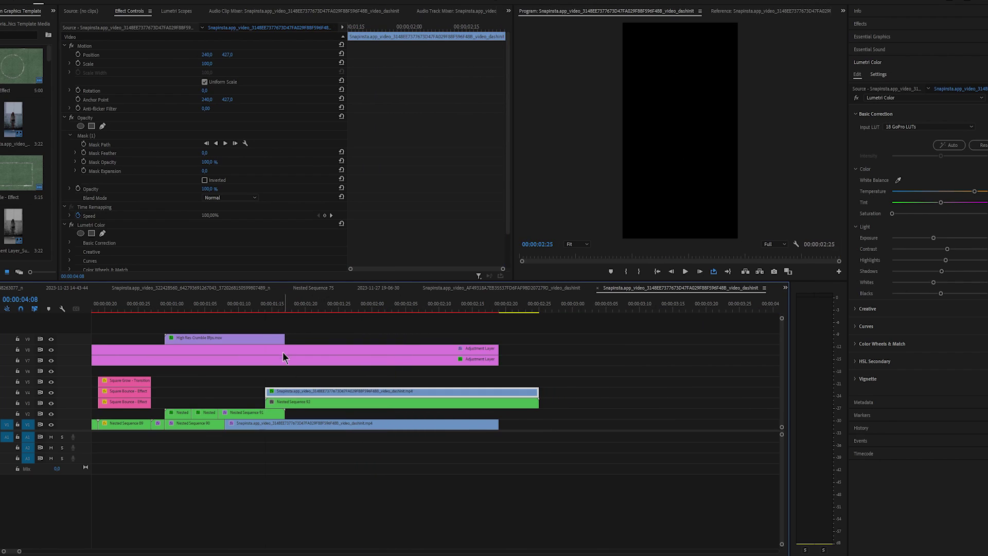
left_click(266, 312)
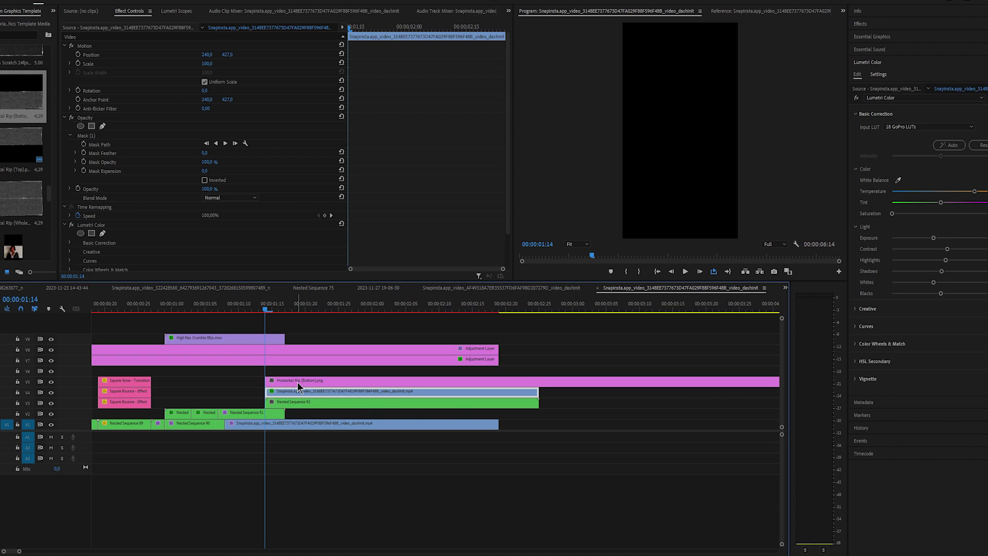
right_click(525, 387)
left_click(565, 223)
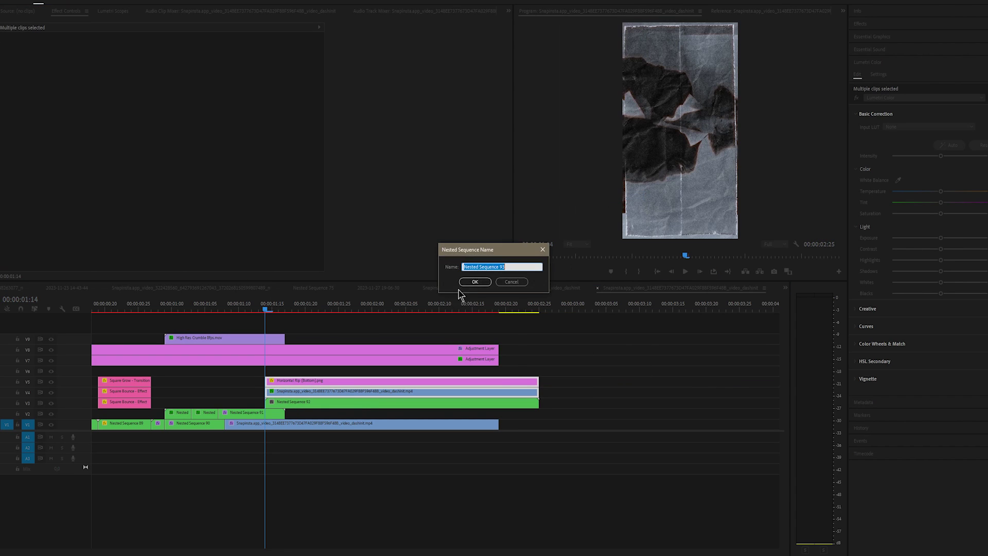
left_click(474, 281)
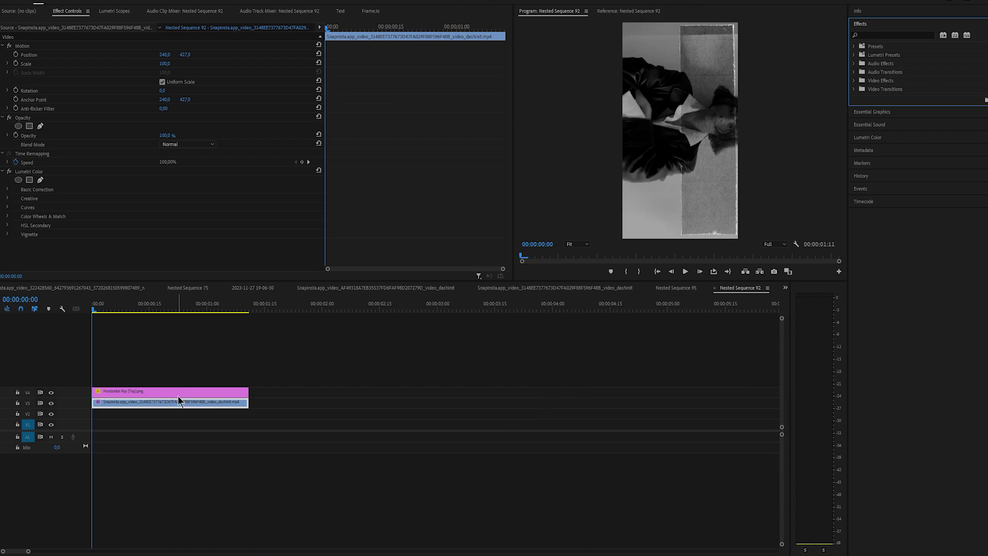
- Inside Nested Sequences 92 and 93, duplicate the rip PNG one track up and matte the footage with Track Matte Key set to Video 3
left_click(180, 393)
left_click_drag(180, 394, 180, 383)
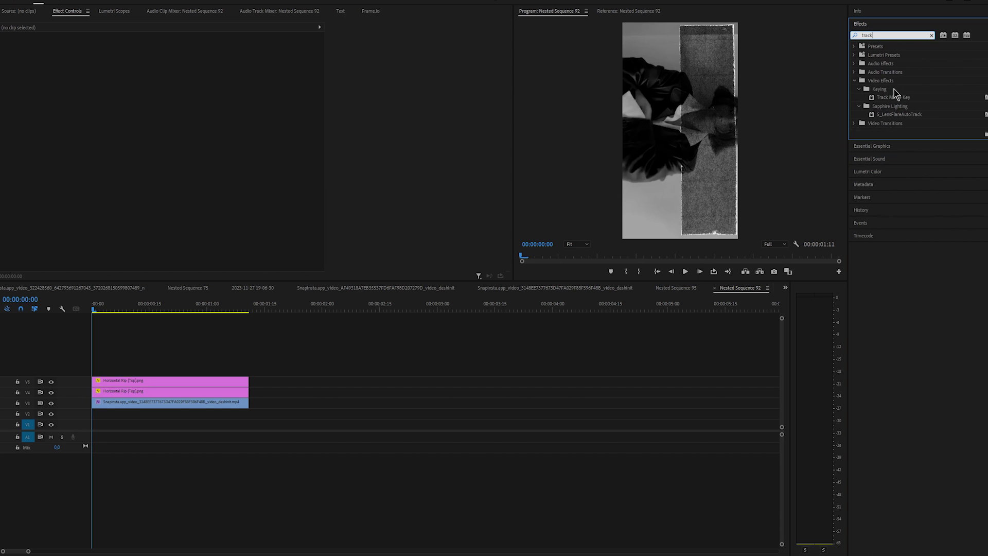
left_click_drag(895, 96, 758, 194)
left_click_drag(252, 398, 196, 401)
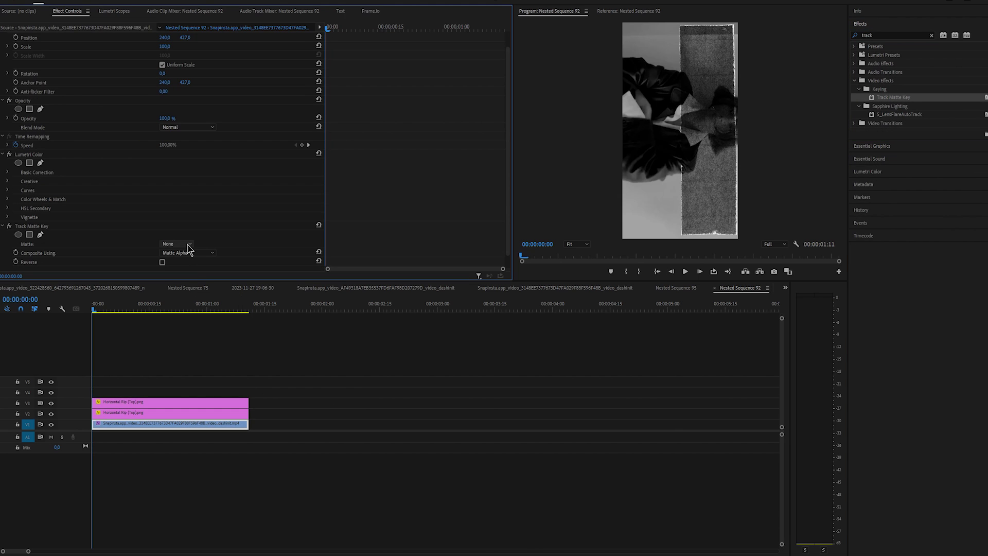
left_click(177, 243)
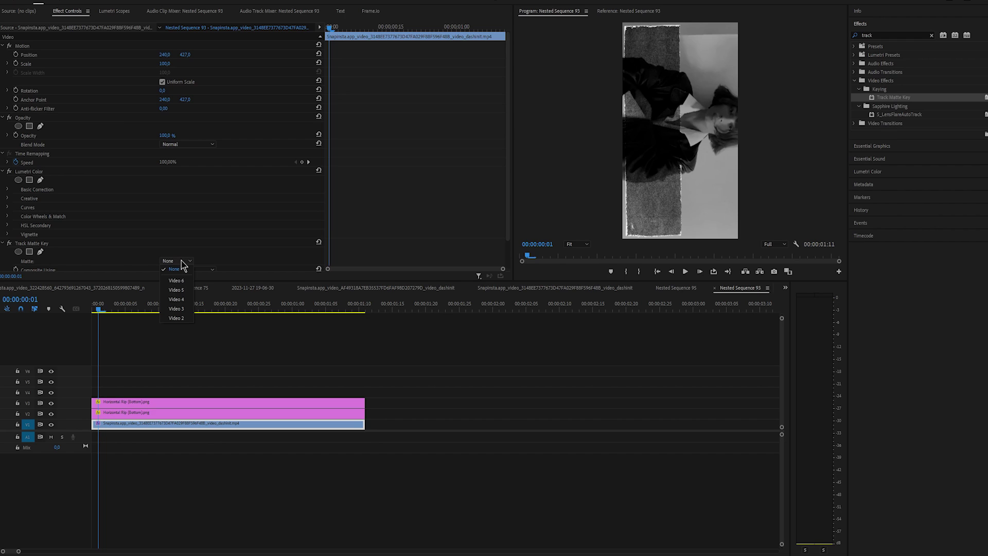
left_click(176, 308)
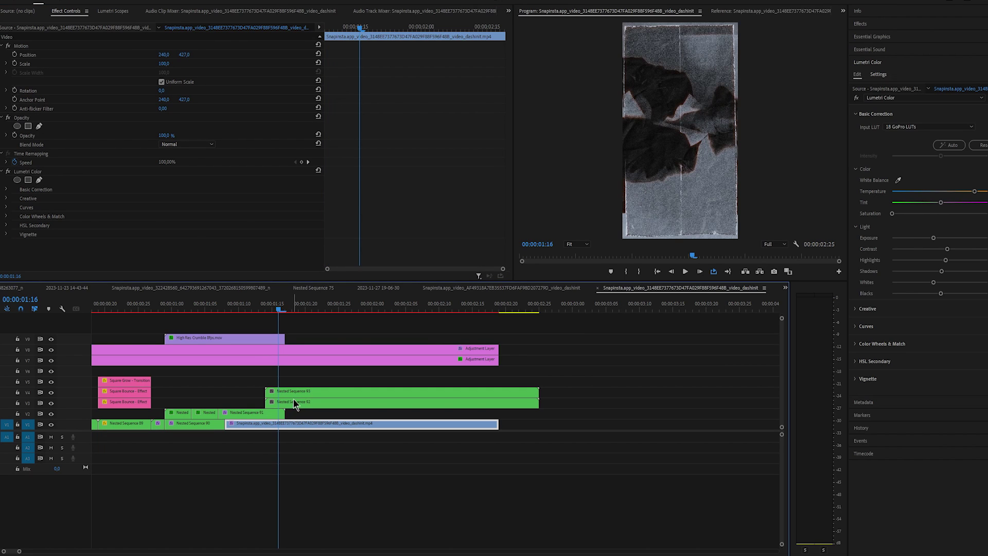
- Move Nested Sequence 93 on V4 to start at 00:00:01:16 and shorten both rip nests to end at 00:00:01:19
left_click(298, 392)
left_click_drag(298, 392, 305, 393)
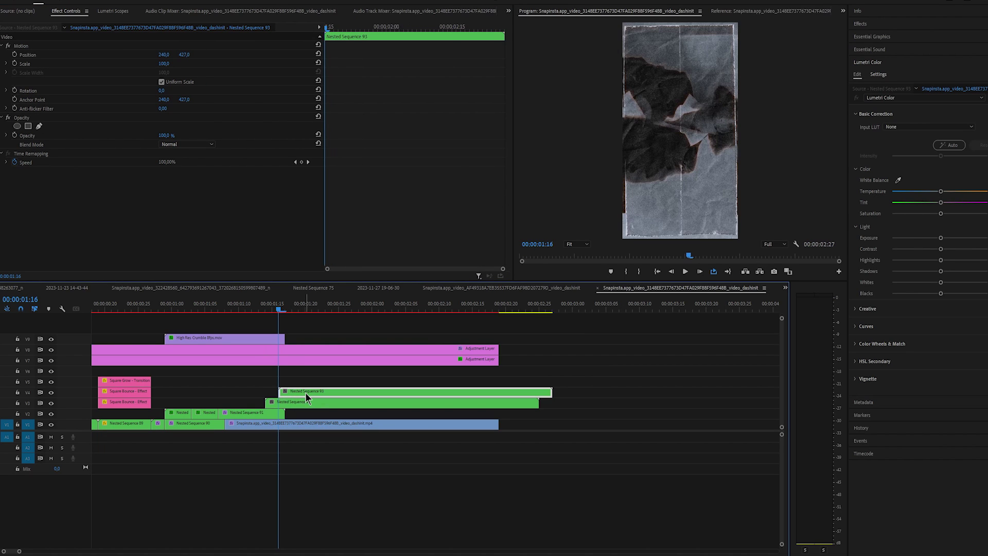
left_click(294, 310)
left_click_drag(550, 392, 299, 403)
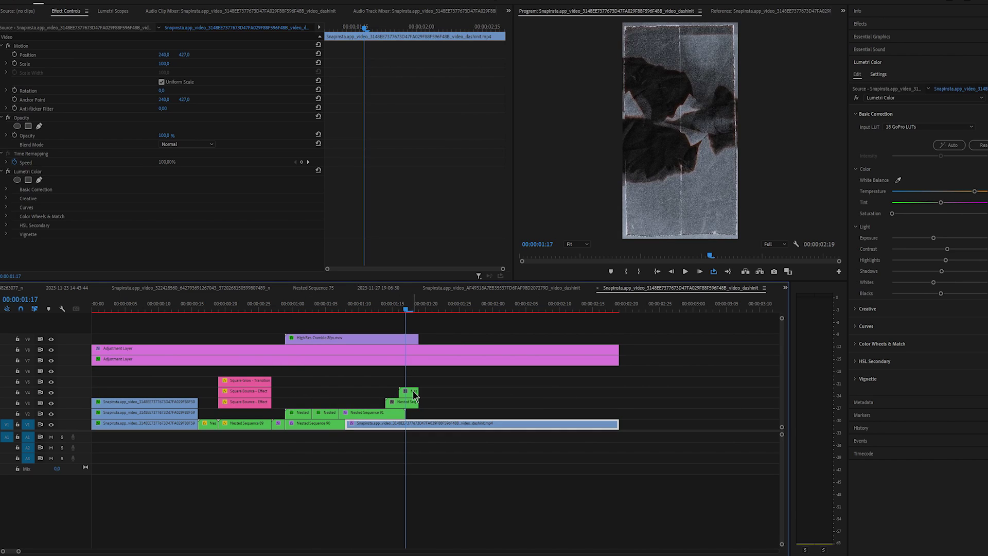
- Shift Nested Sequence 93 to start at 00:00:01:17 and extend both rip nests and the crumble overlay to 00:00:01:23
left_click_drag(414, 393, 421, 393)
left_click_drag(417, 339, 422, 339)
left_click_drag(418, 402, 429, 402)
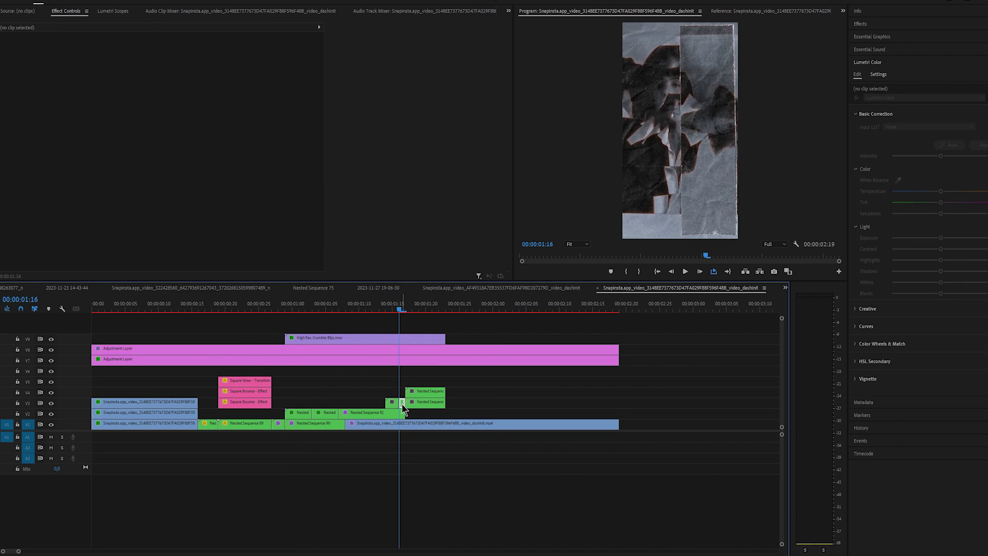
- Enlarge the short Nested Sequence 92 piece on V3 that starts at 00:00:01:16
left_click(401, 402)
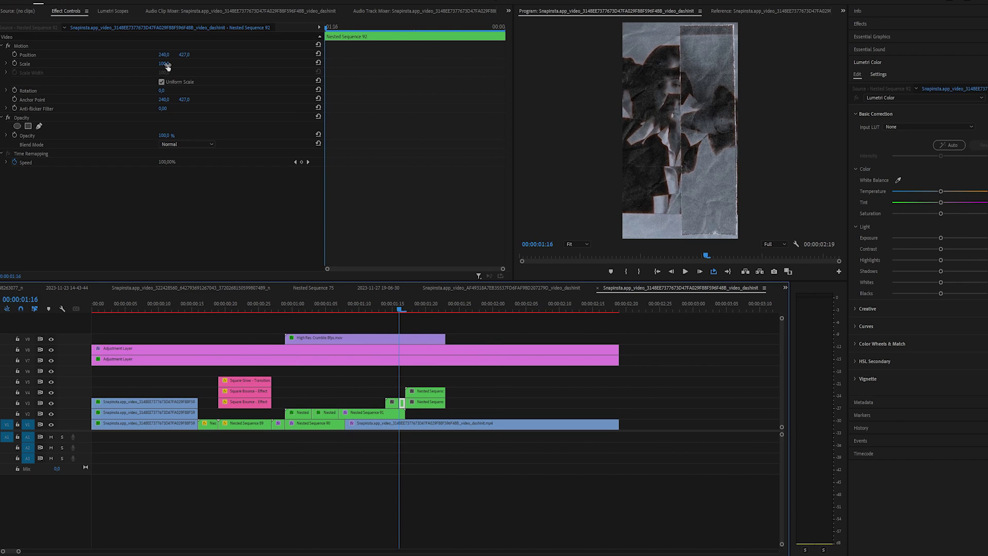
left_click(166, 64)
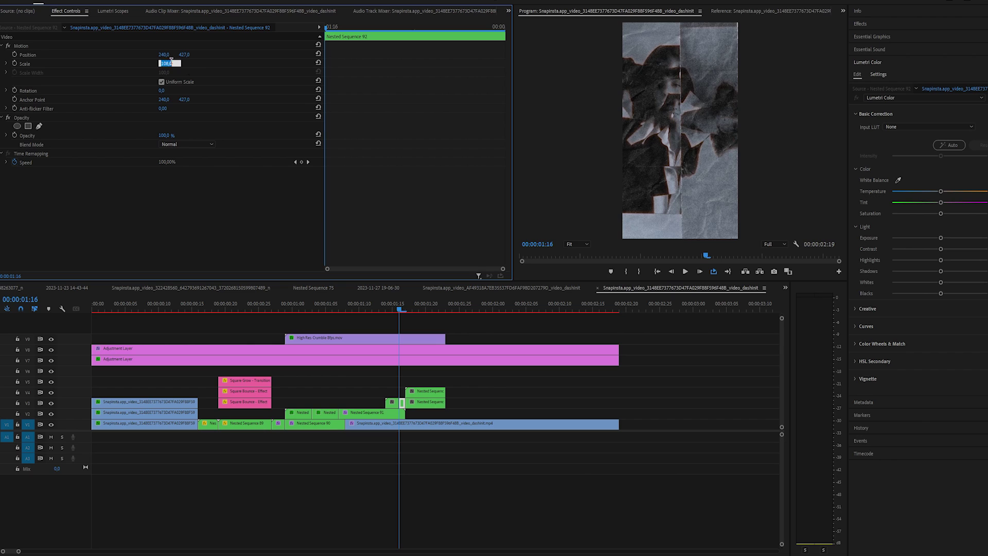
key("Return")
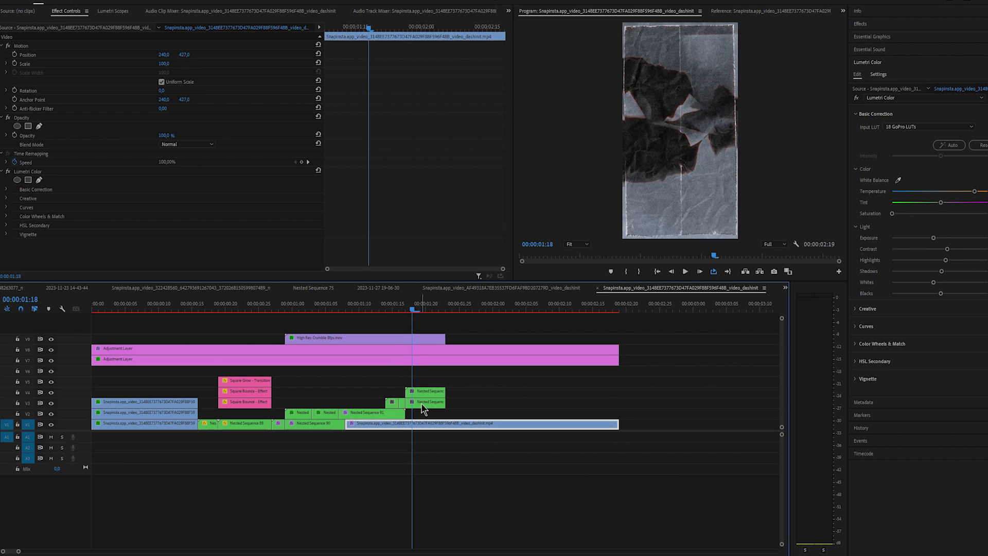
- Set the scale of the short Nested Sequence 93 piece on V4 at 00:00:01:18 to 113
left_click(416, 392)
left_click(165, 64)
type("113")
key("Return")
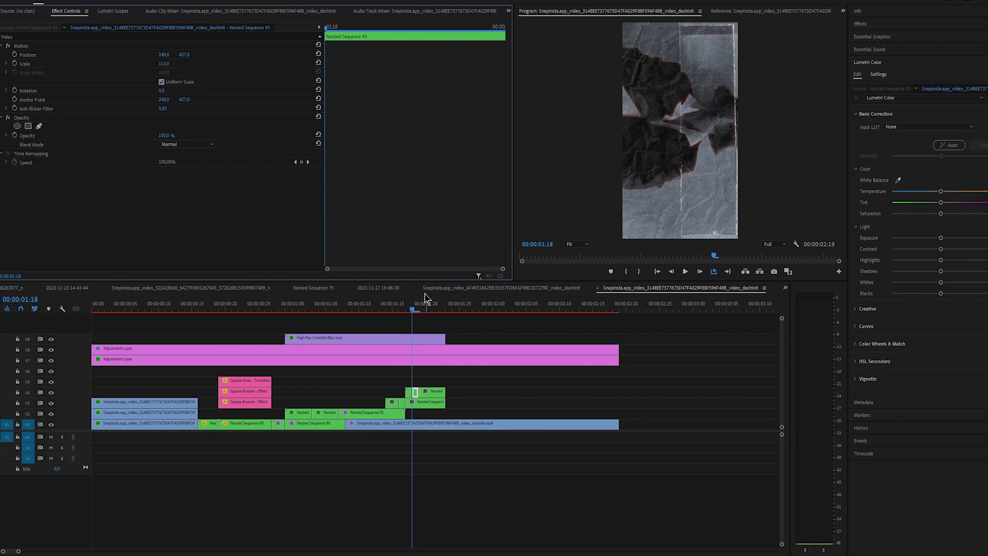
- Cut Nested Sequence 92 on V3 at 00:00:01:20 and end Nested Sequence 93 on V4 at the same frame
left_click_drag(413, 309, 426, 310)
right_click(427, 403)
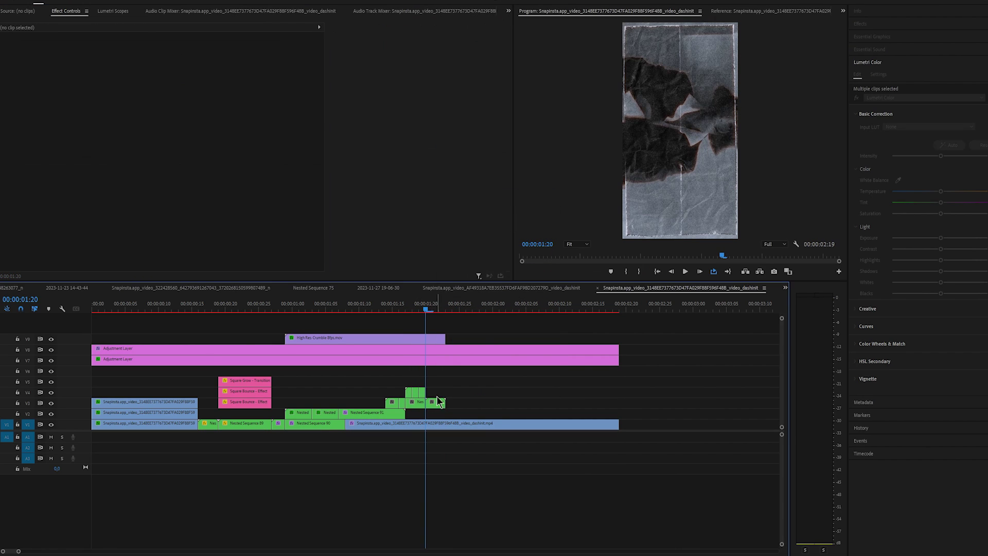
left_click(436, 402)
- Scale the High Res Scratch overlay on V2 to 22 and set its blend mode to Screen
left_click_drag(164, 64, 168, 64)
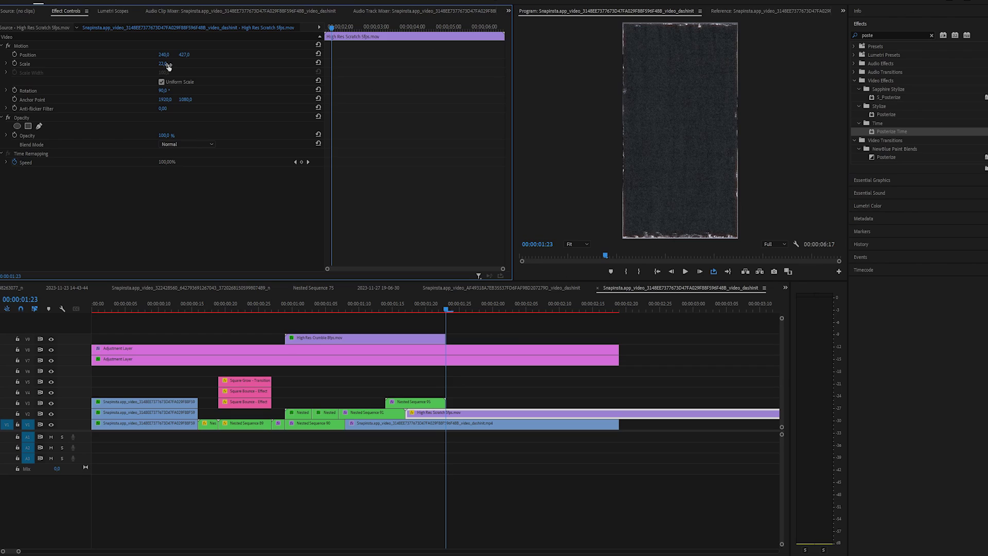
left_click(191, 146)
left_click(197, 234)
left_click(201, 147)
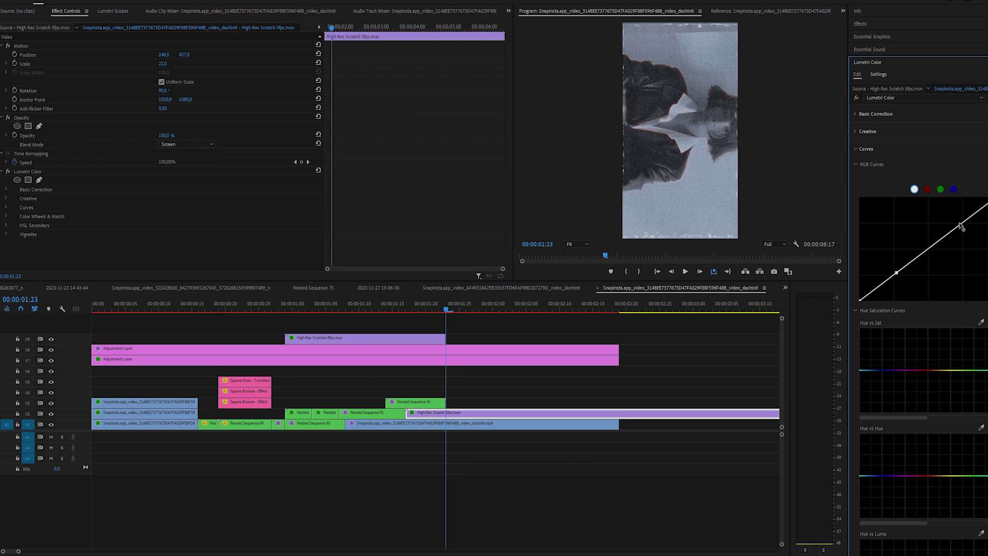
- Pull down the shadows and midtones of the scratch overlay's RGB curve in Lumetri Color to darken its texture
left_click_drag(974, 238, 972, 234)
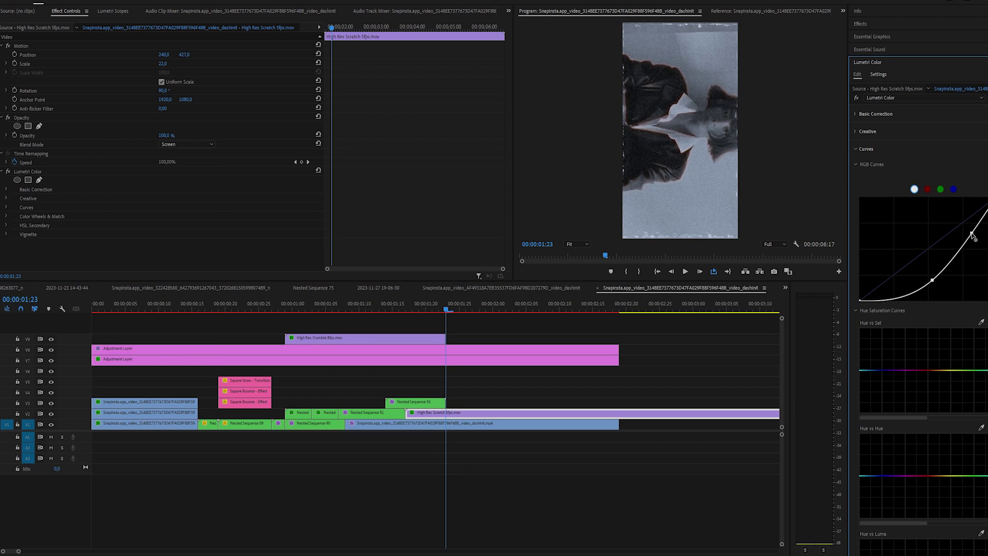
left_click_drag(956, 278, 979, 246)
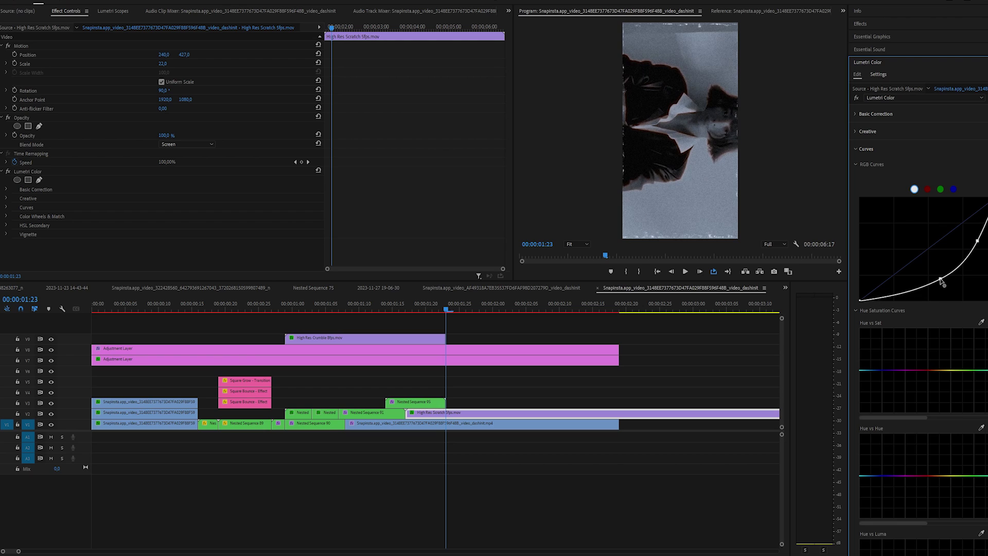
- Play the whole edit from the start and review the rip transition frame by frame from 00:00:01:19
left_click(686, 271)
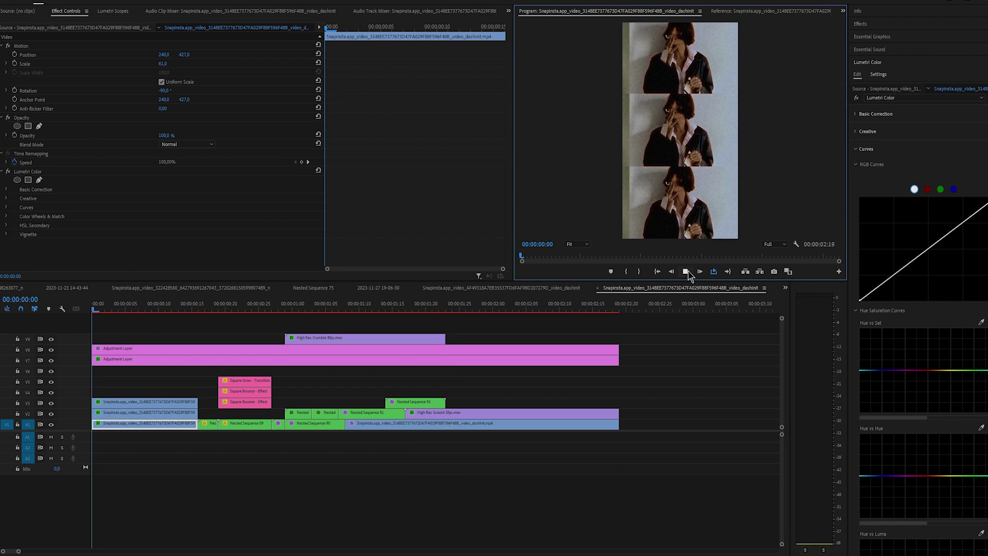
left_click(686, 271)
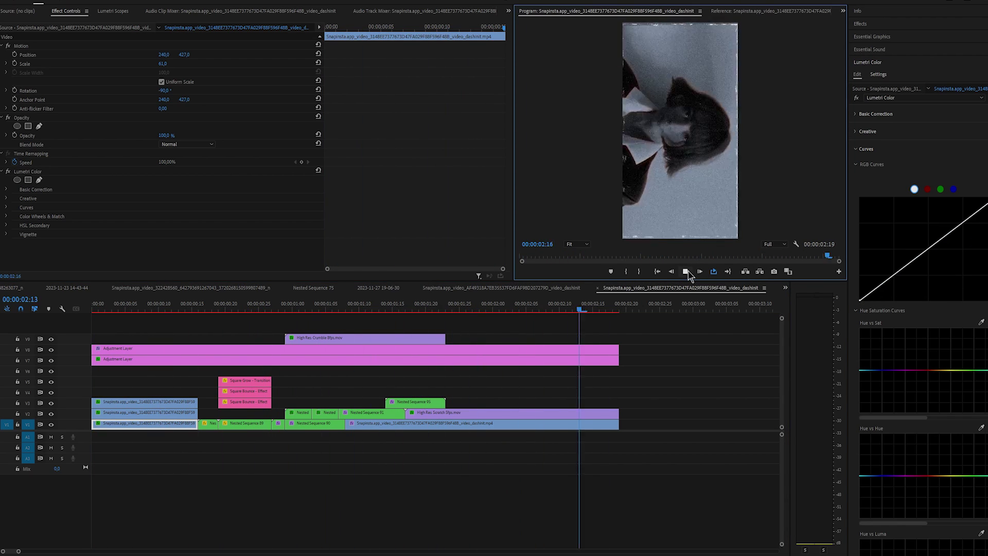
left_click(506, 423)
left_click(419, 308)
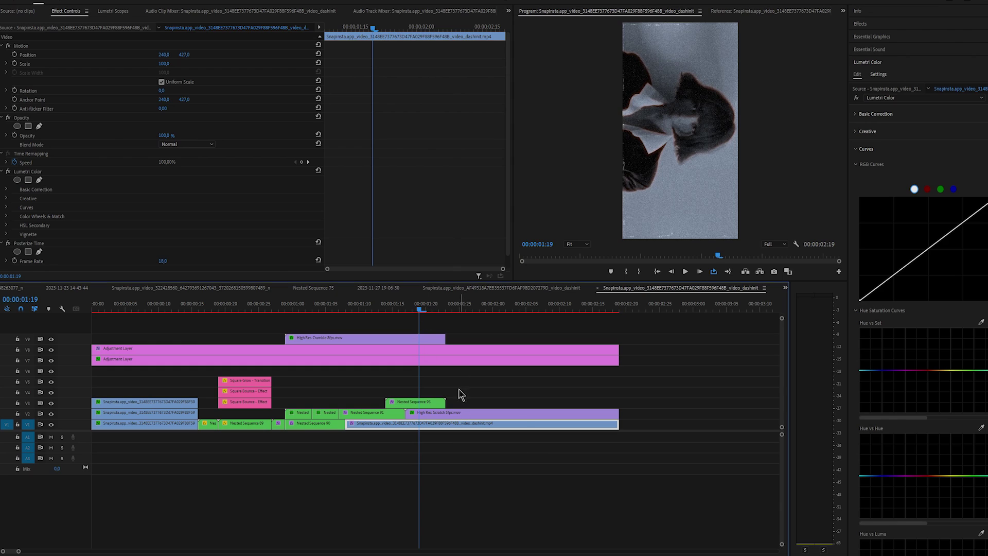
key("Right")
key("Right")
key("Right")
key("Right")
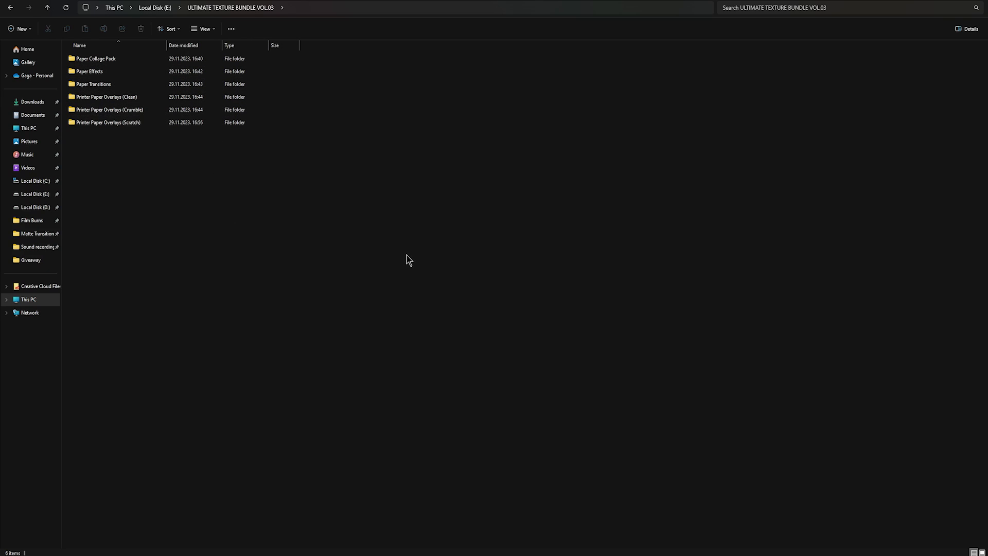
- In File Explorer, look through the Paper Collage Pack folder of ULTIMATE TEXTURE BUNDLE VOL.03
double_click(95, 58)
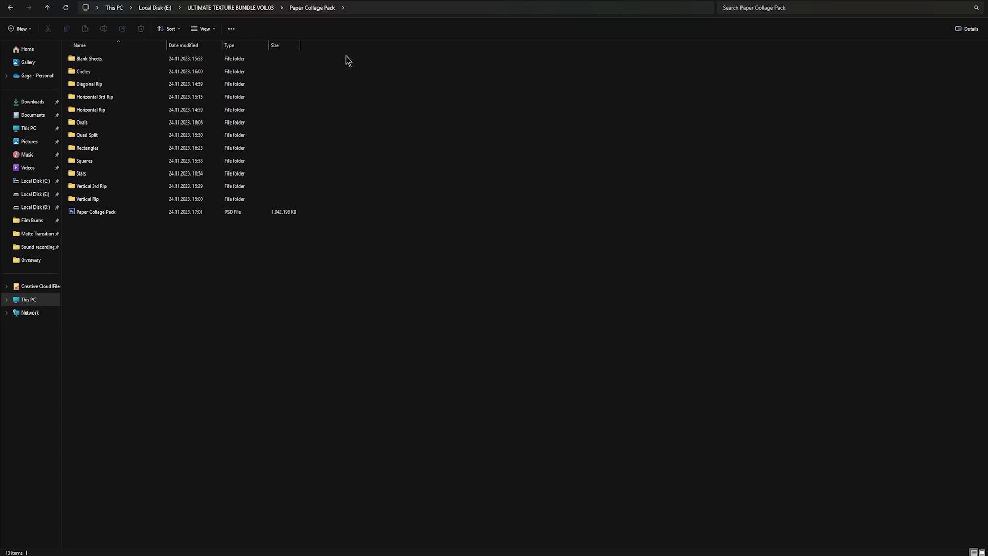
left_click_drag(346, 55, 167, 251)
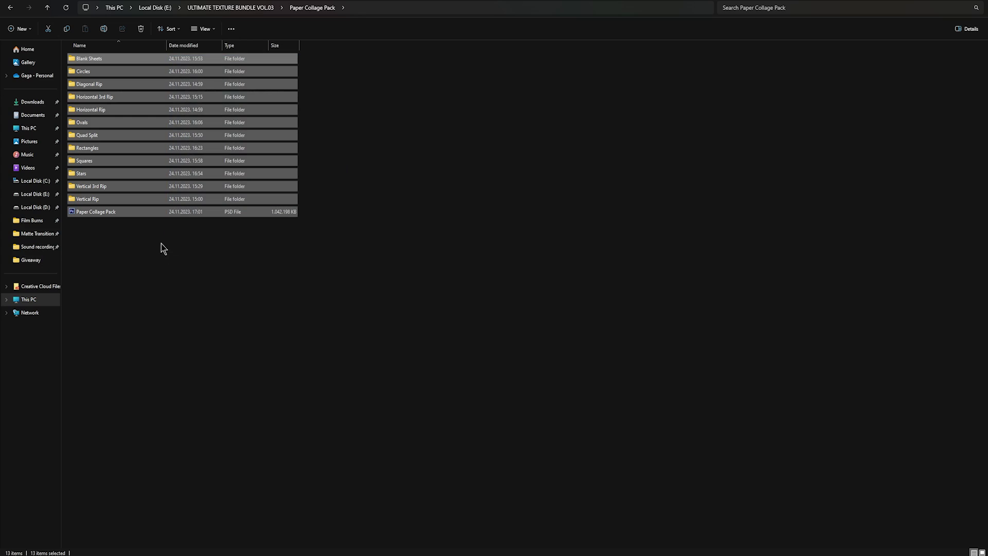
left_click(160, 246)
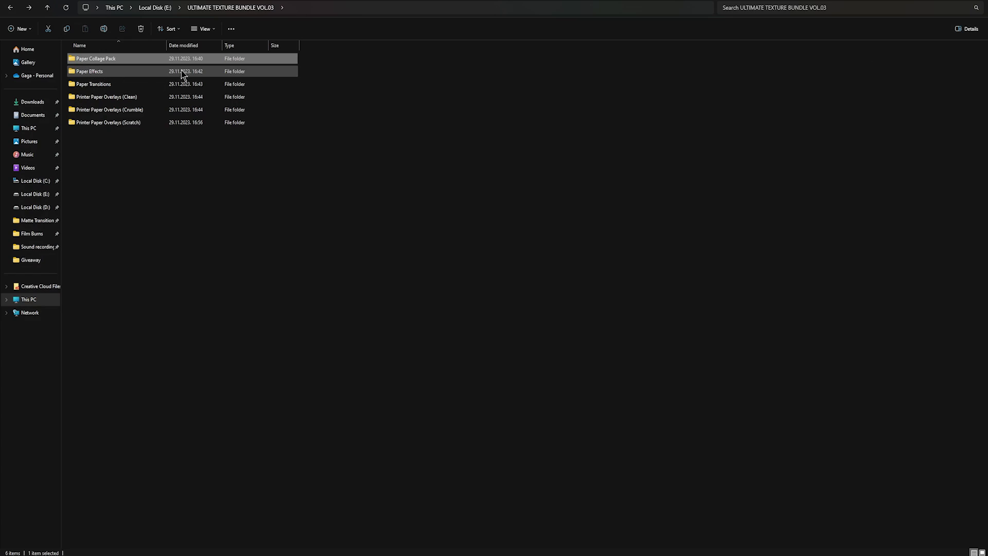
- Look through the Paper Effects folder's MOGRT effect templates and its Overlays subfolder
left_click(137, 75)
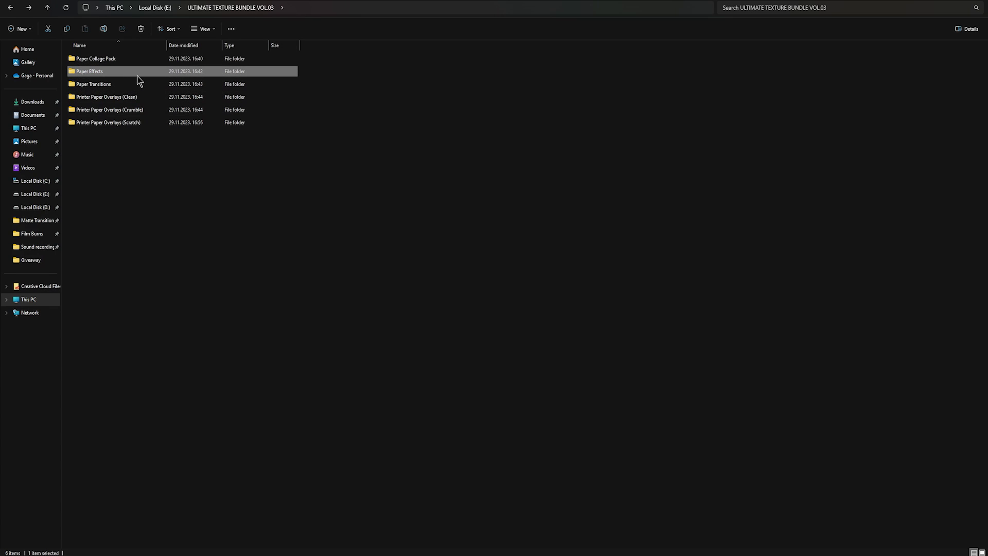
double_click(138, 76)
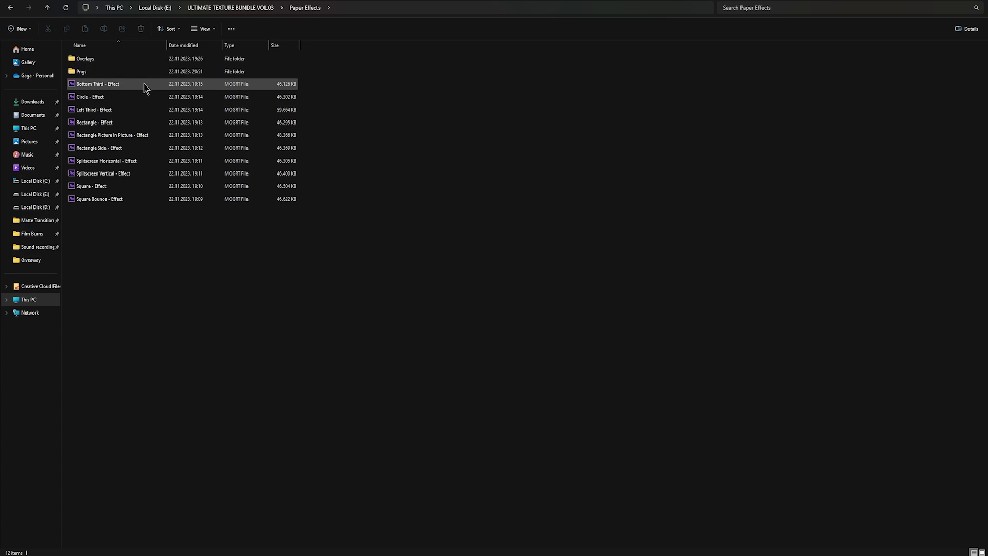
left_click_drag(292, 82, 193, 193)
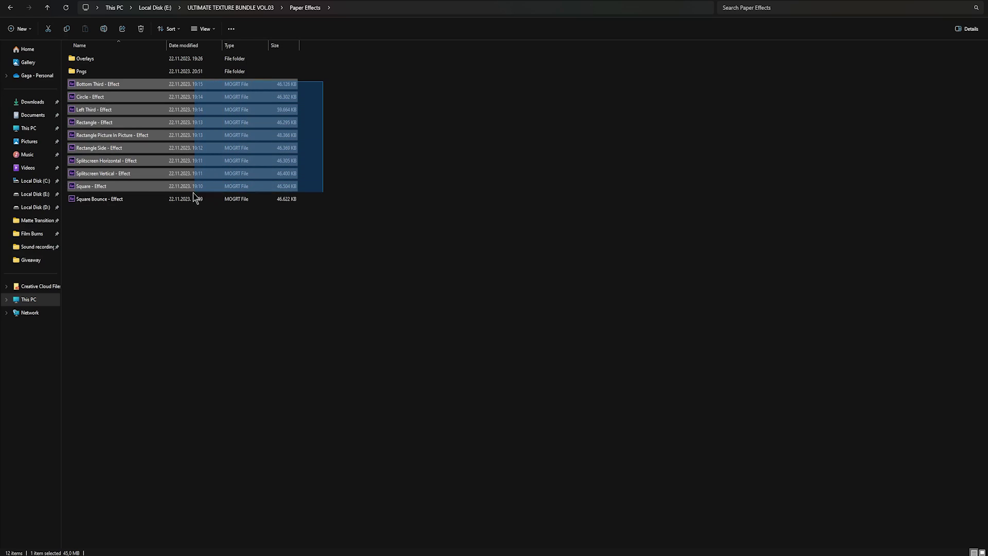
left_click_drag(122, 198, 114, 204)
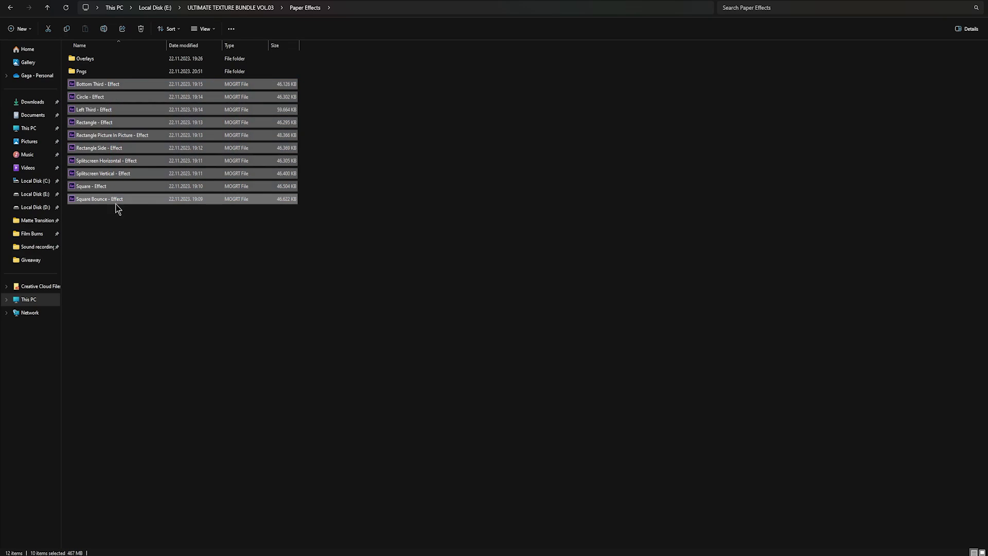
left_click(134, 238)
double_click(104, 62)
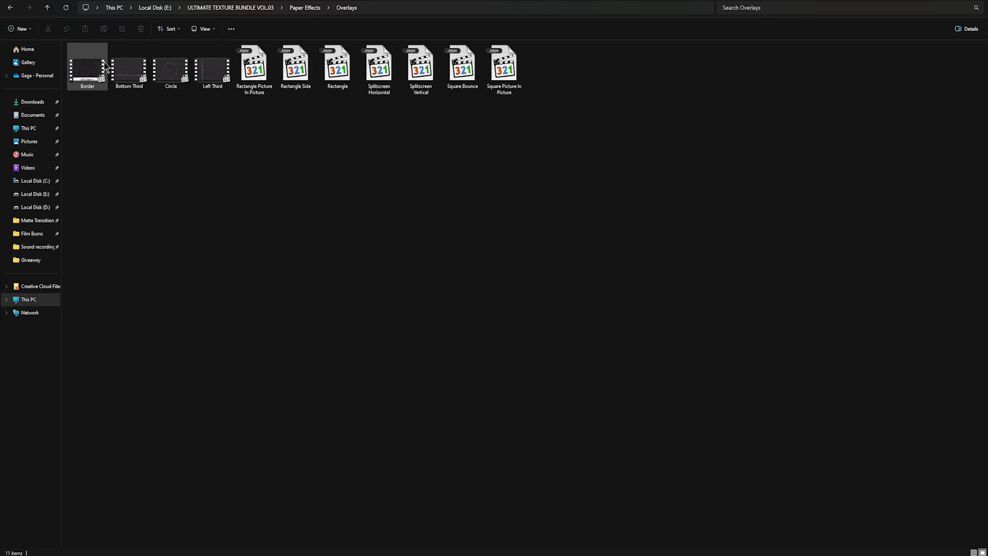
double_click(161, 75)
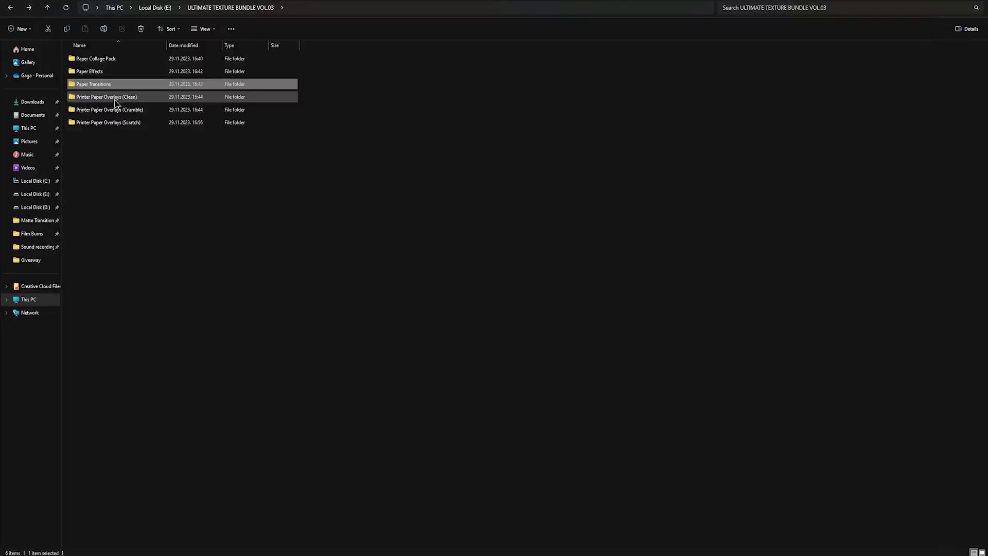
- Look through the Printer Paper Overlays folders, including the Clean and Scratch sets
double_click(115, 98)
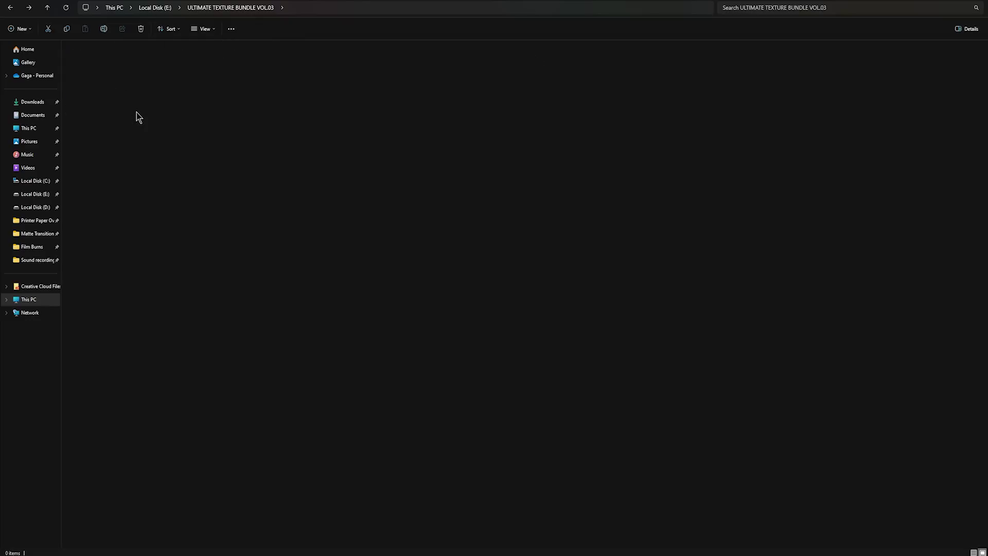
left_click(183, 77)
double_click(183, 78)
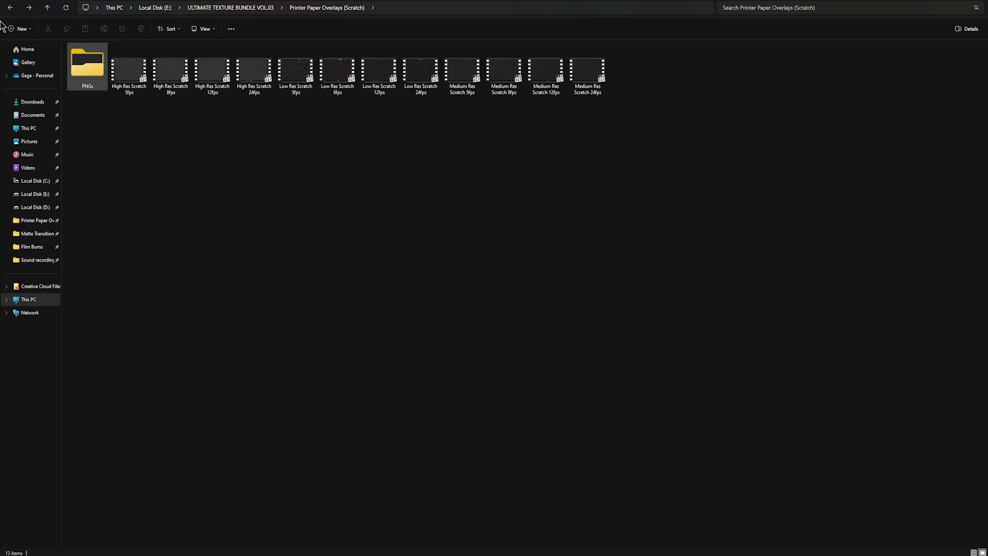
- Switch to Premiere Pro and trim the High Res Scratch 5fps.mov overlay to the end of the adjustment layers
left_click(10, 8)
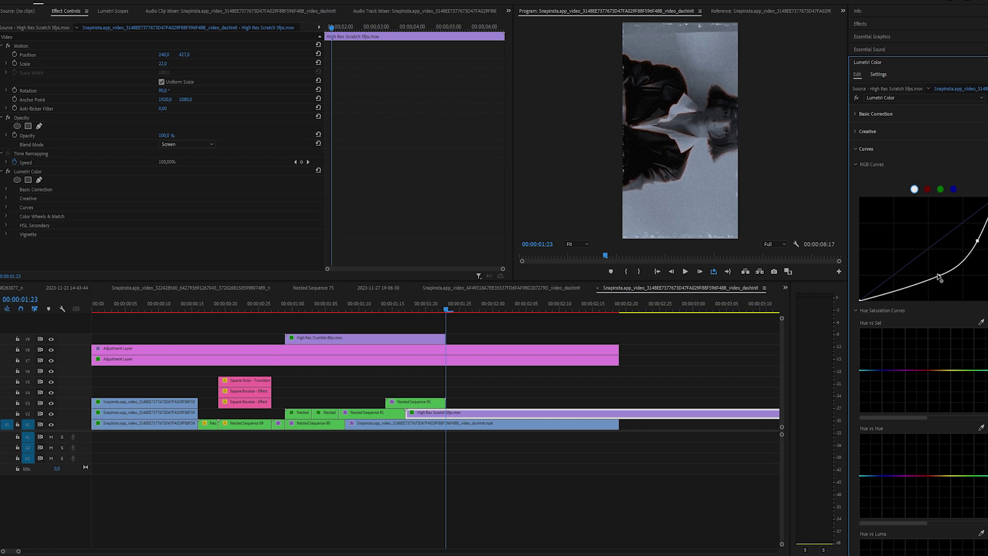
left_click_drag(452, 309, 576, 313)
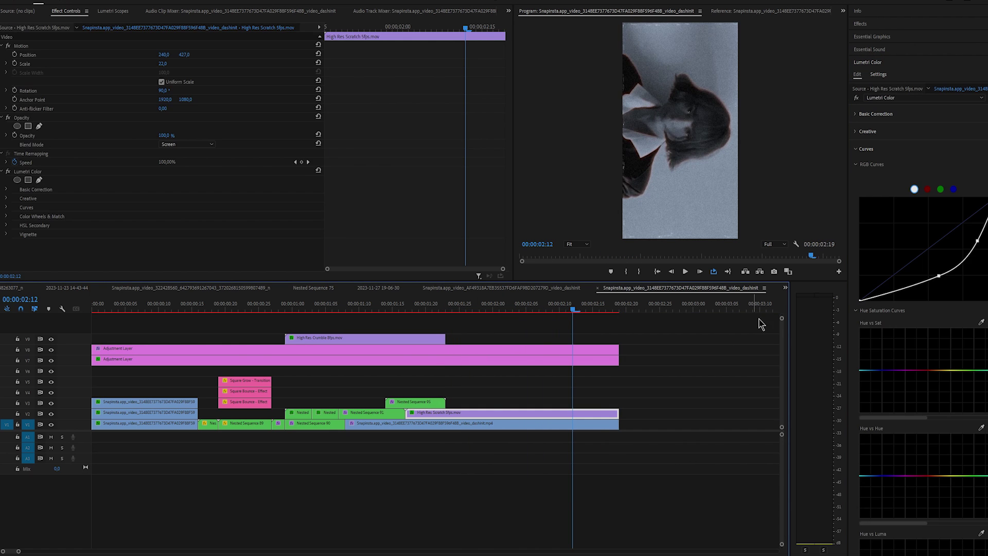
- Raise the upper point of the scratch overlay's RGB curve slightly for a steeper, higher-contrast curve, and save the project
left_click_drag(977, 241, 974, 238)
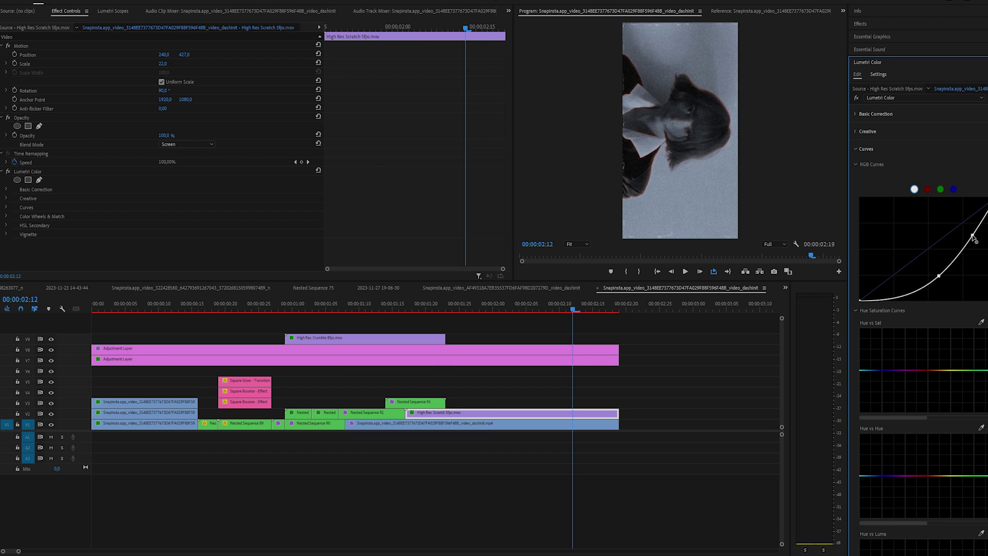
left_click(459, 309)
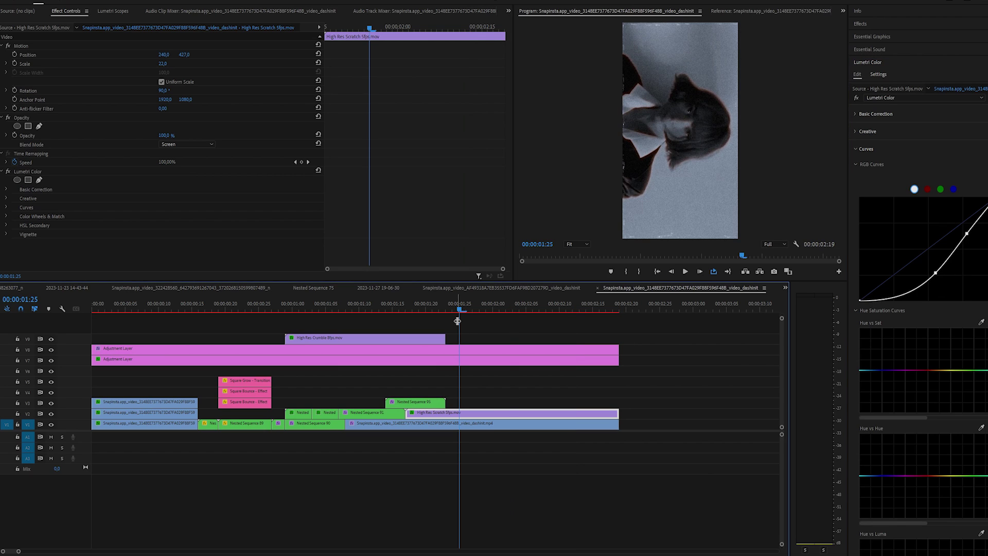
key("ctrl+s")
- Play the edit from the start, and replay the last rip transition from about 00:00:01:19
left_click(92, 309)
left_click(685, 271)
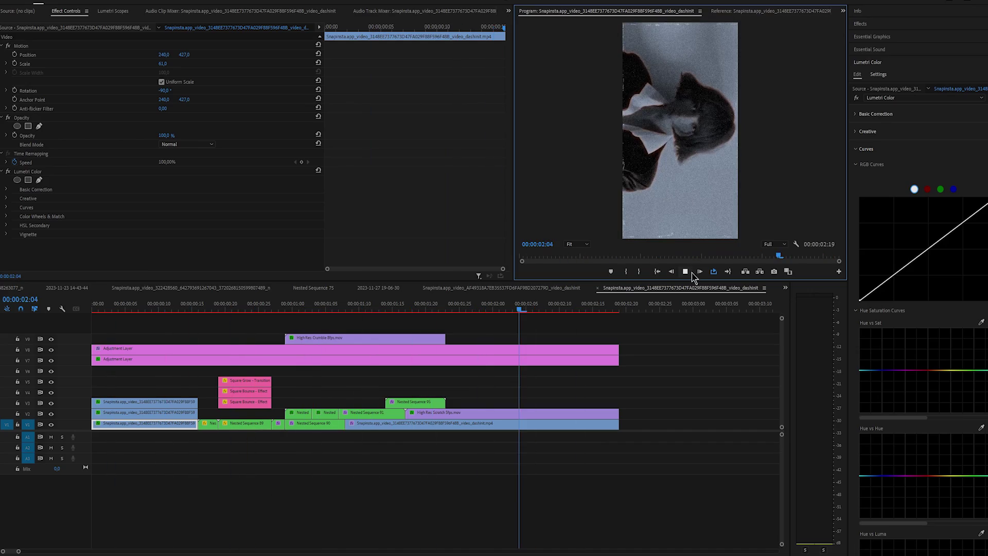
left_click(687, 272)
left_click(419, 308)
key("space")
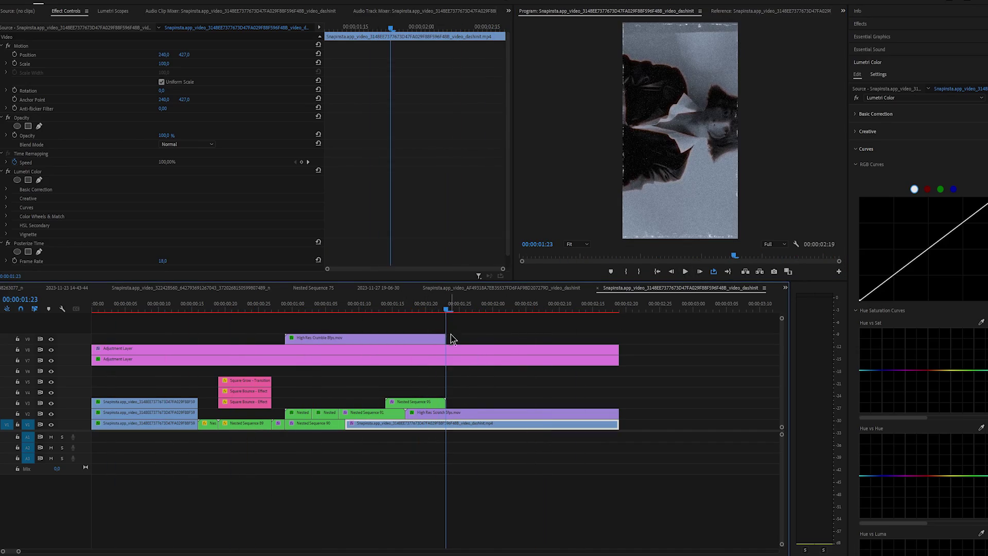